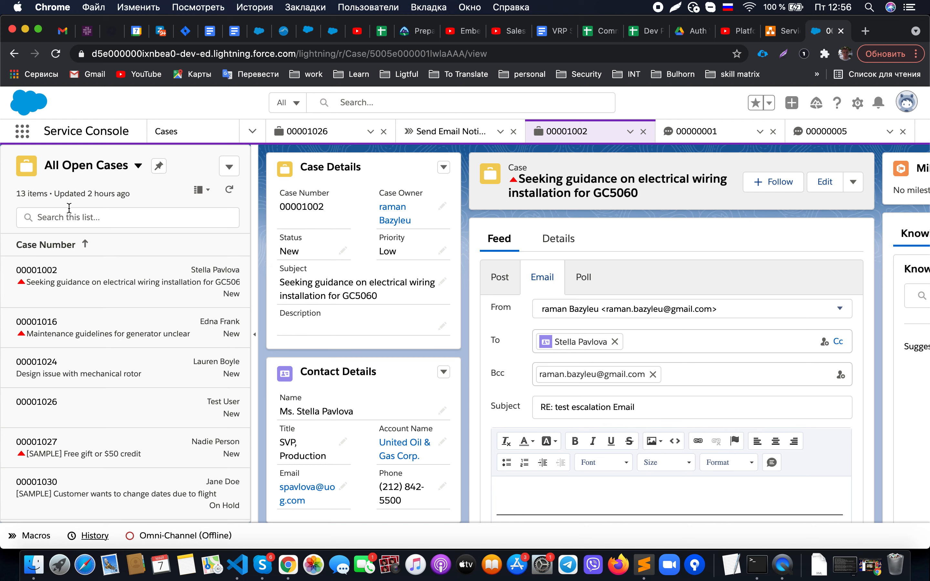
- Keep the All Open Cases list view, browse it, then collapse the case list
click(138, 165)
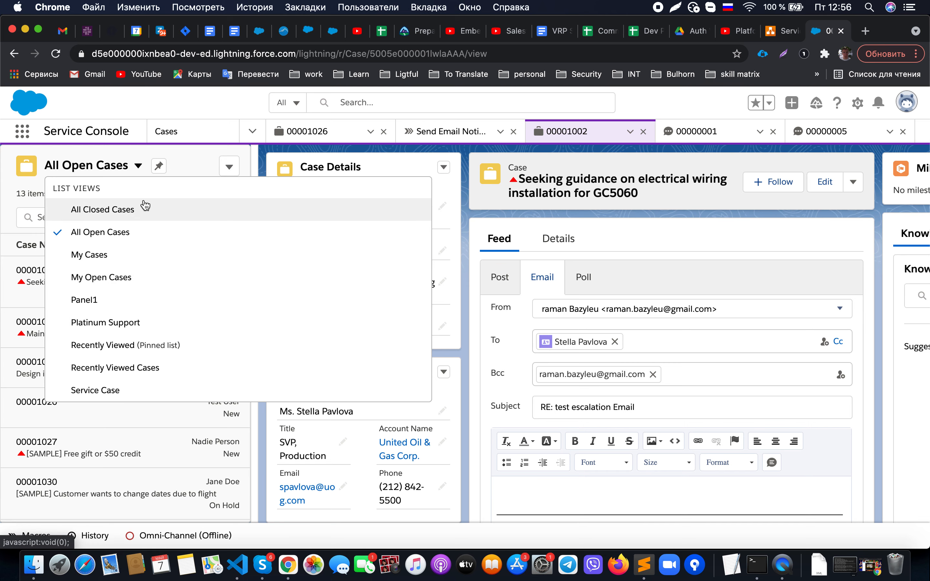
click(138, 165)
scroll(147, 407, down, 3)
scroll(148, 408, down, 4)
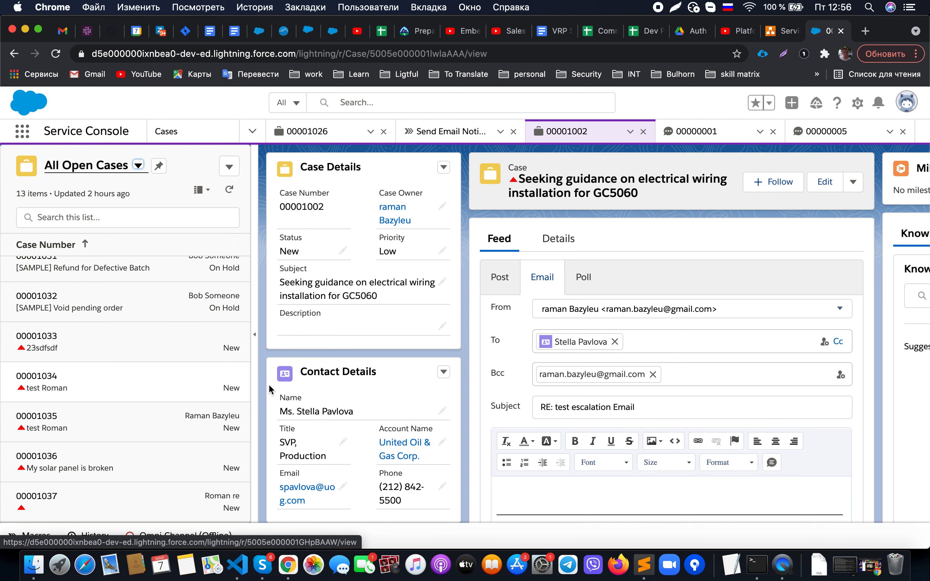
scroll(463, 354, down, 6)
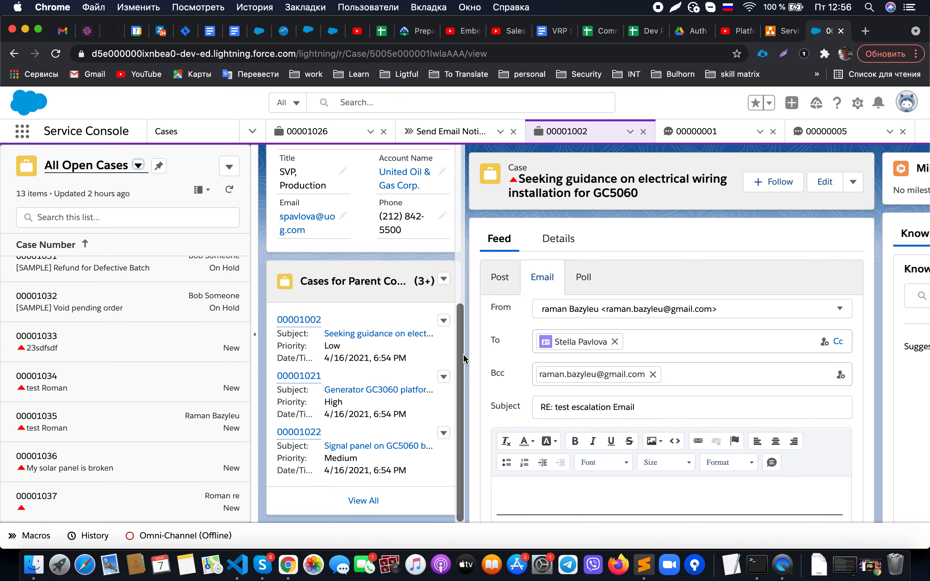
scroll(463, 354, up, 10)
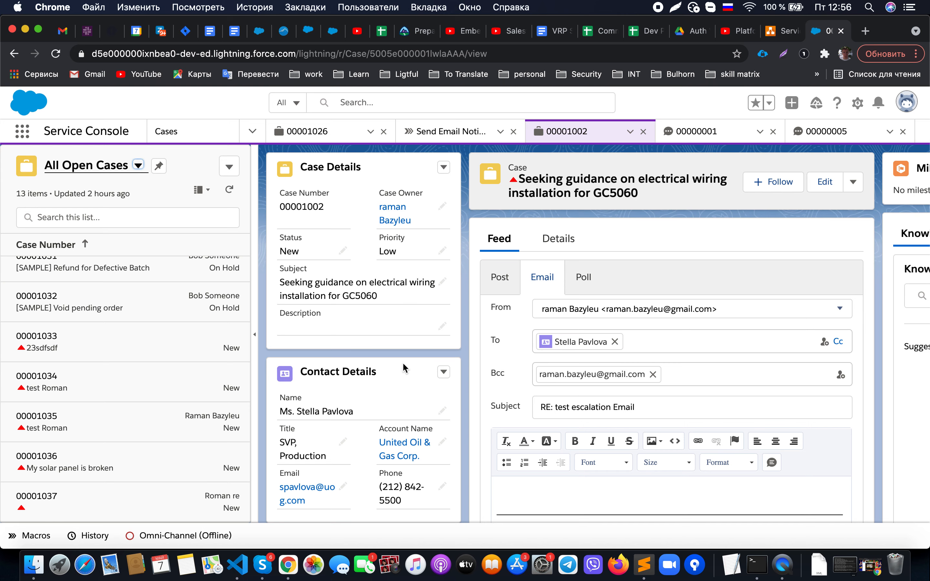
scroll(403, 367, down, 4)
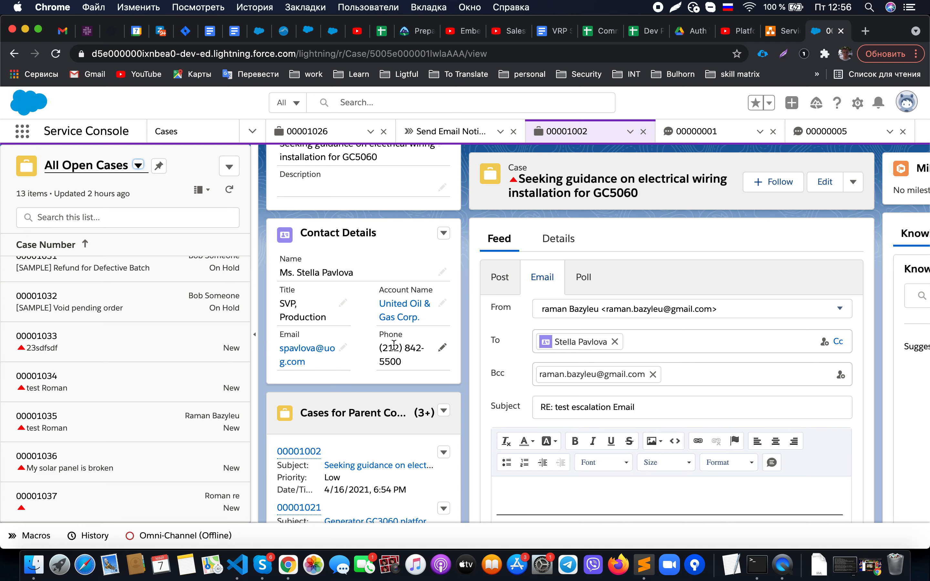
scroll(394, 345, down, 4)
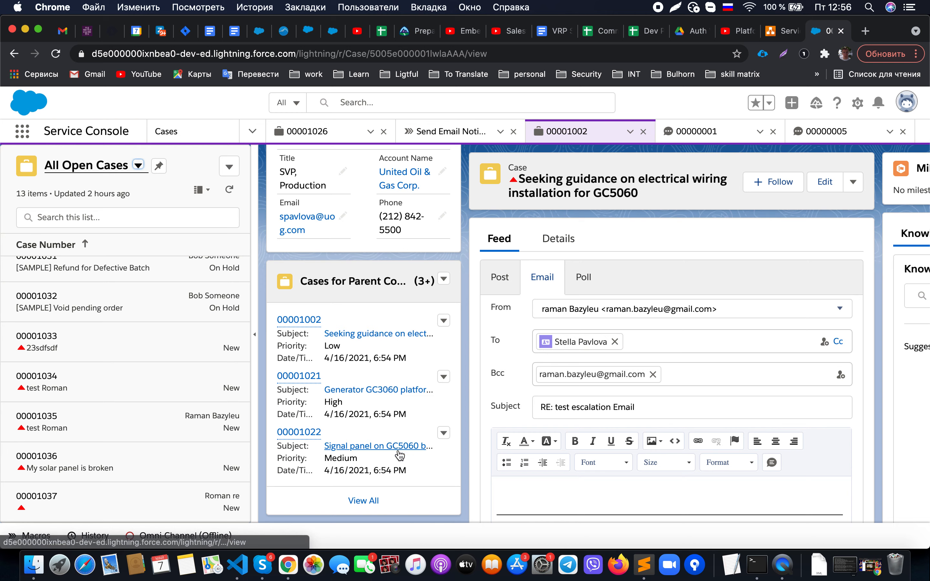
scroll(451, 353, up, 8)
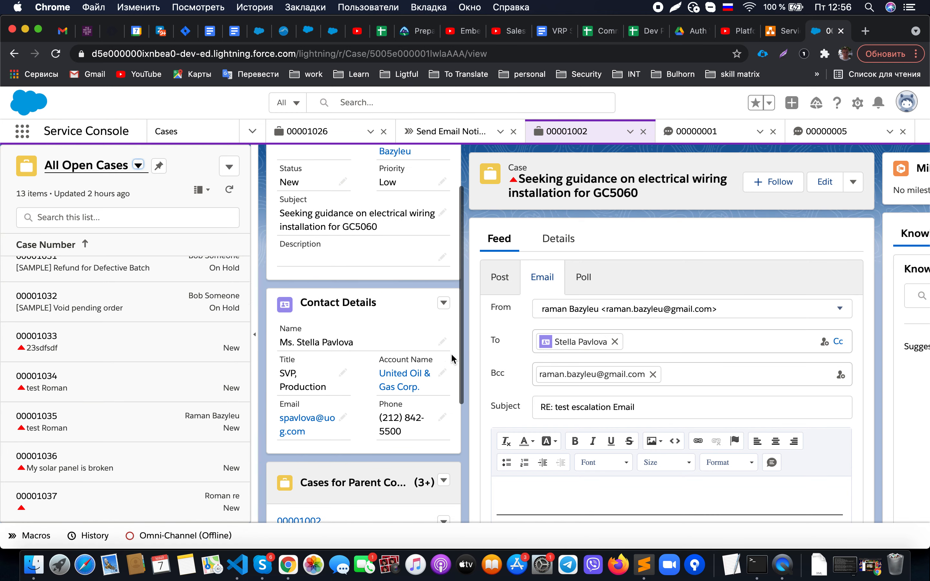
click(255, 264)
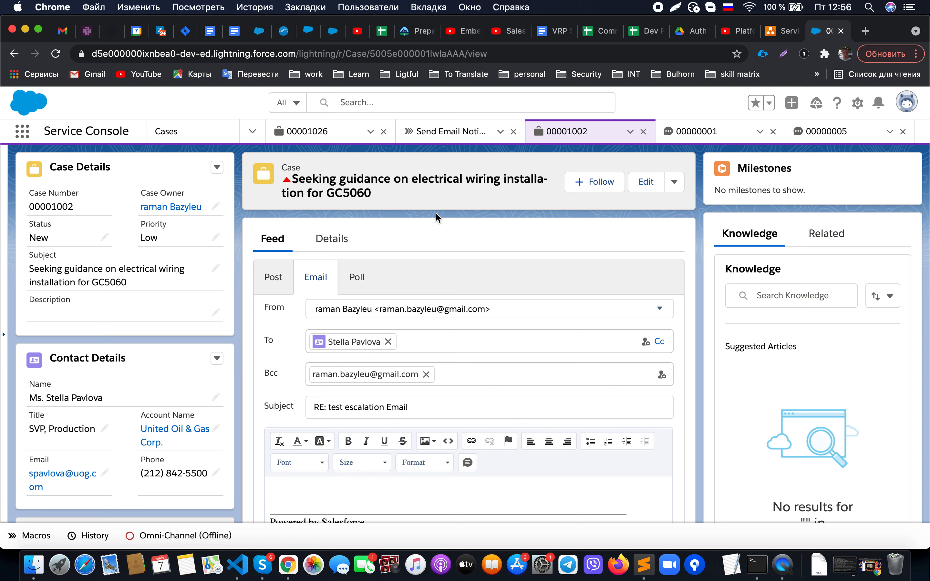
- Switch the case publisher to Post, then back to Email
click(287, 279)
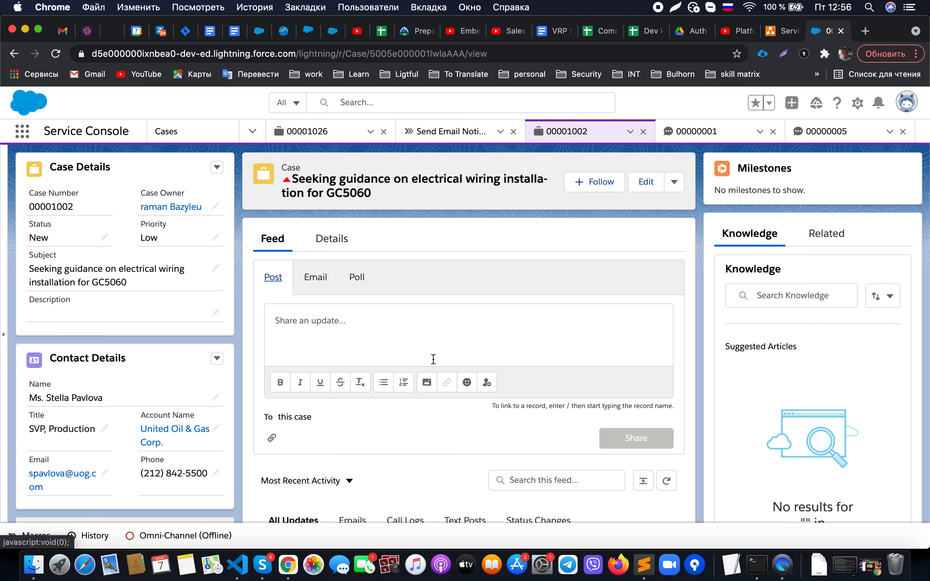
scroll(433, 358, down, 5)
scroll(434, 360, up, 5)
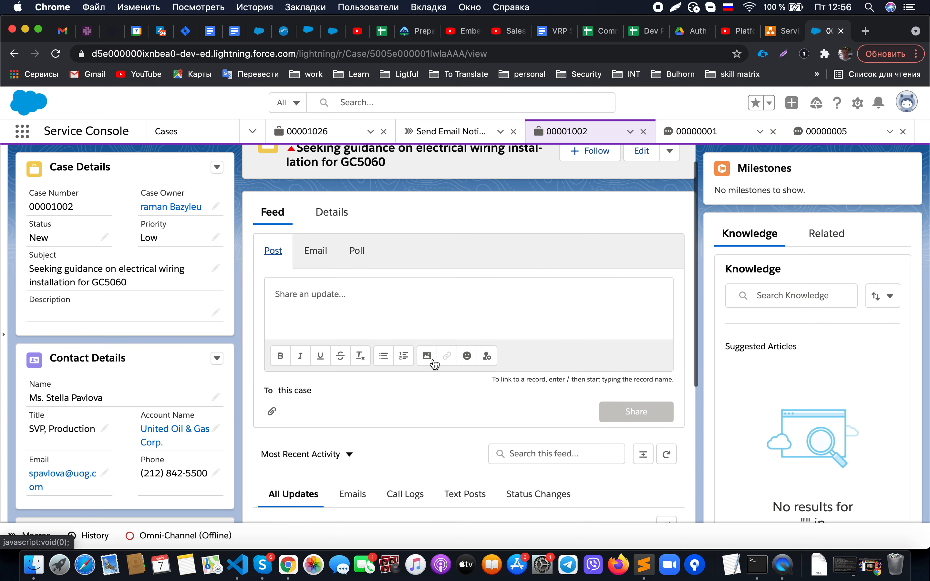
click(325, 261)
- Show case 00001002's Details tab fields and briefly check the Setup gear menu
click(337, 225)
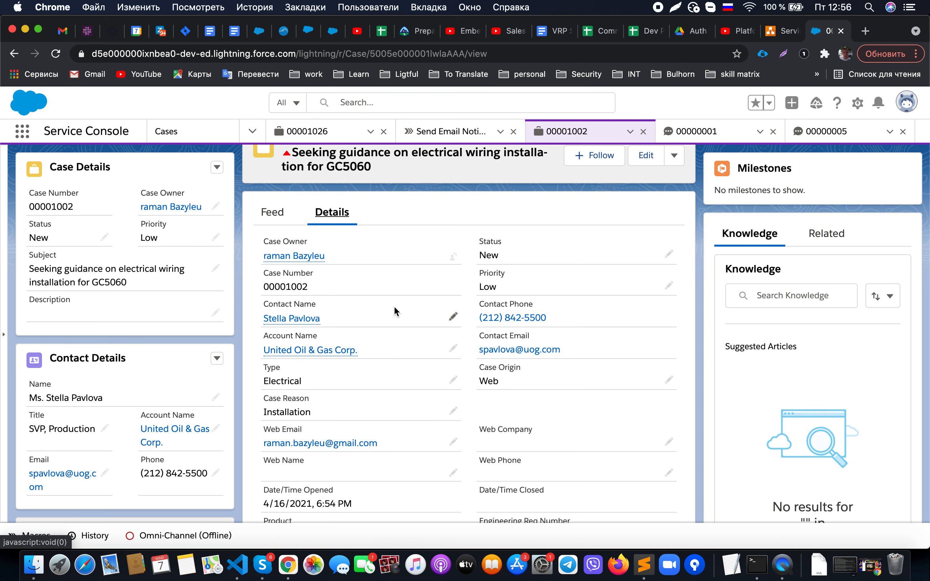
scroll(394, 305, down, 6)
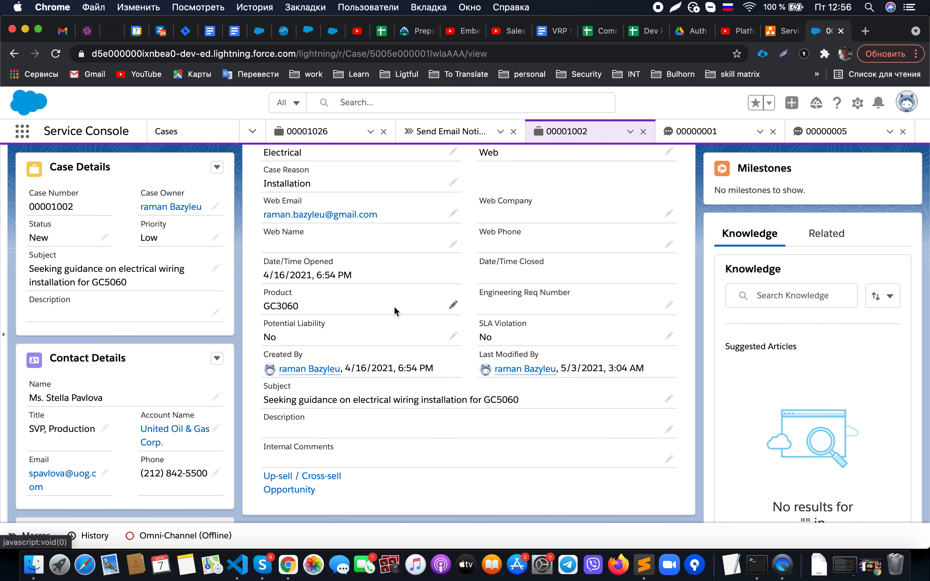
scroll(448, 293, up, 4)
scroll(660, 209, up, 3)
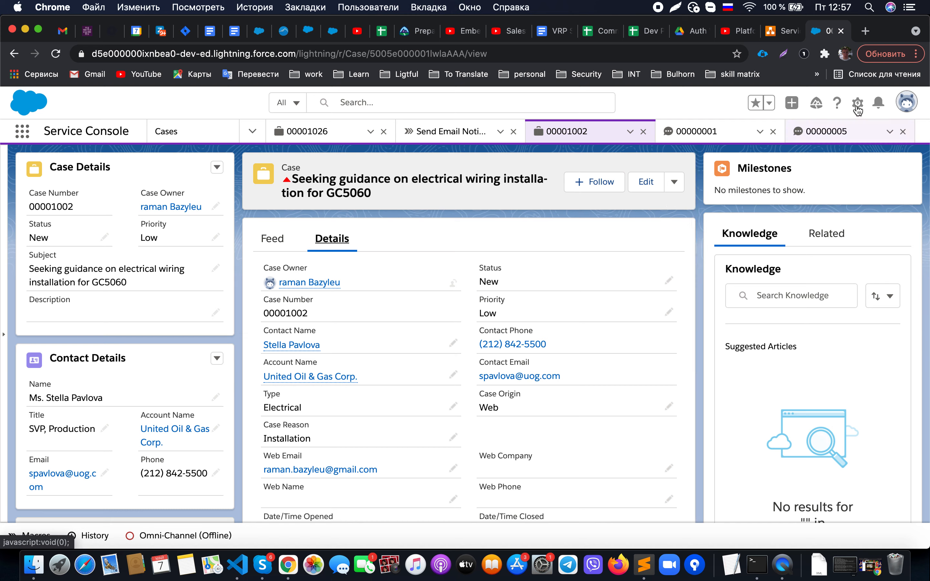
click(858, 105)
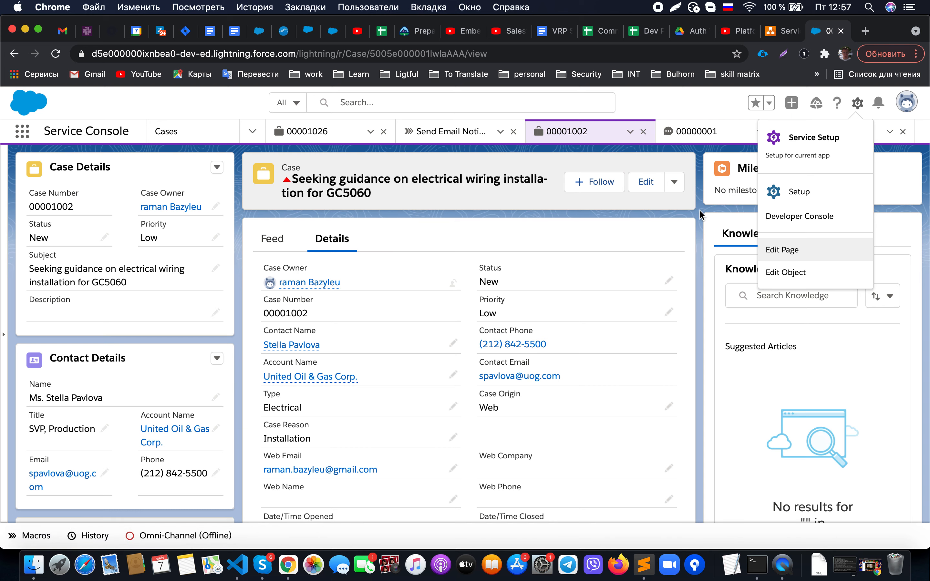
click(711, 209)
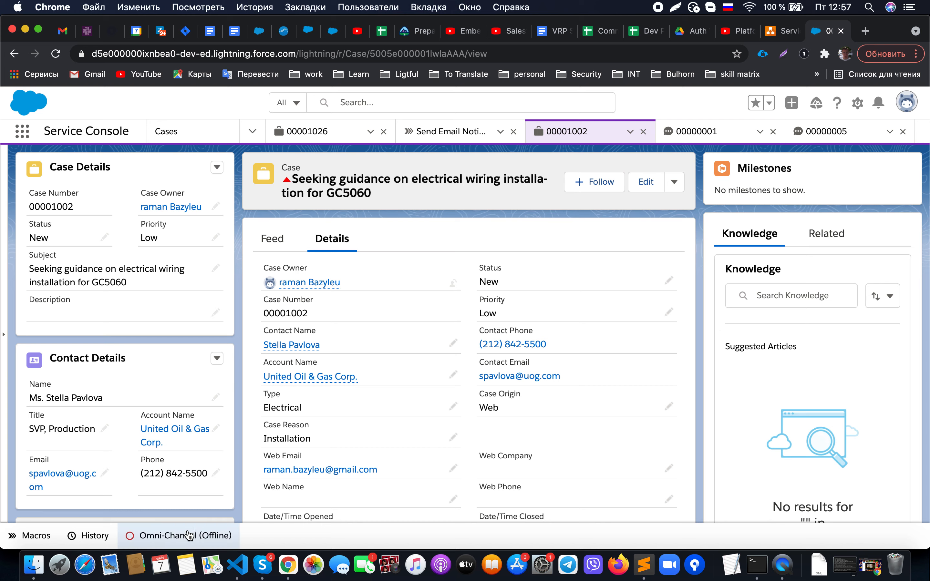
click(775, 32)
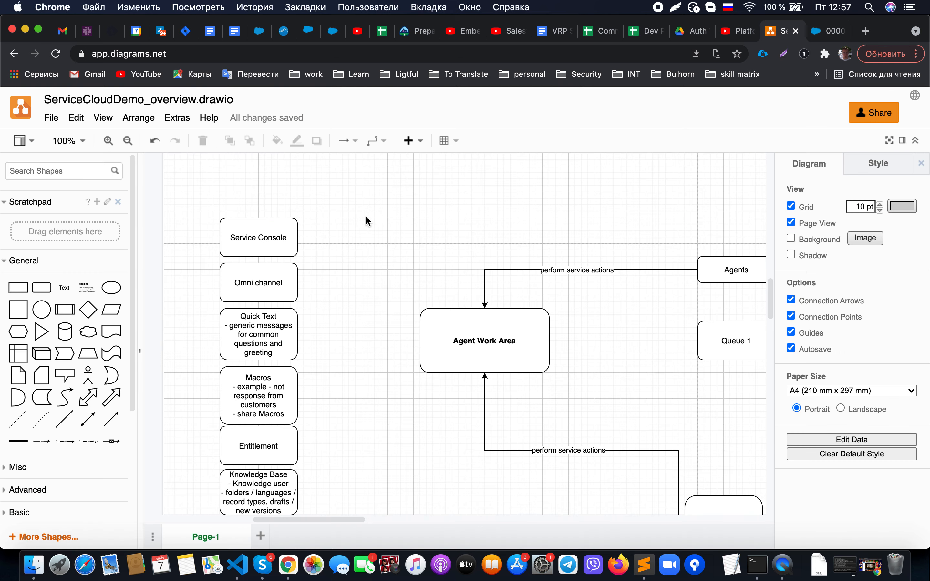
click(266, 288)
click(361, 303)
scroll(660, 317, right, 10)
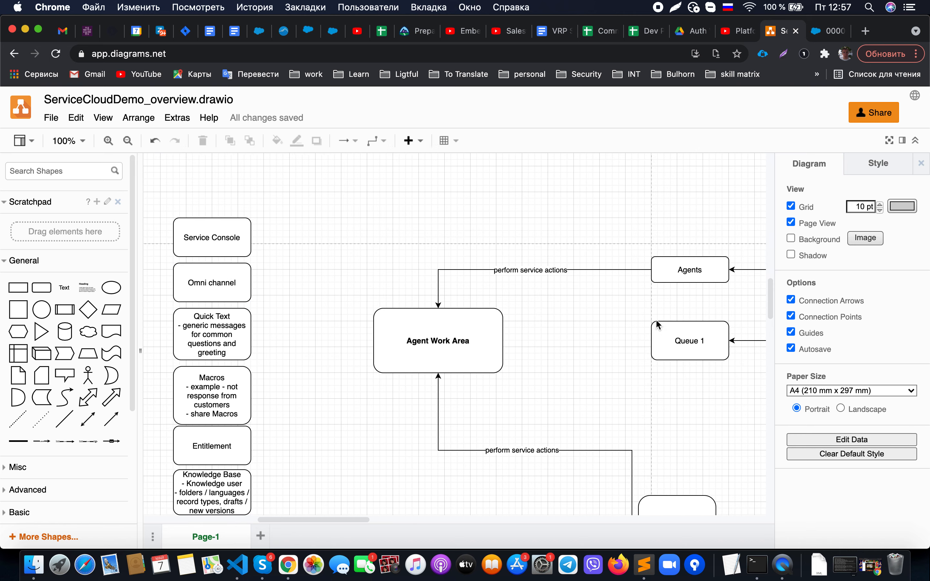
scroll(660, 319, down, 6)
scroll(658, 325, down, 3)
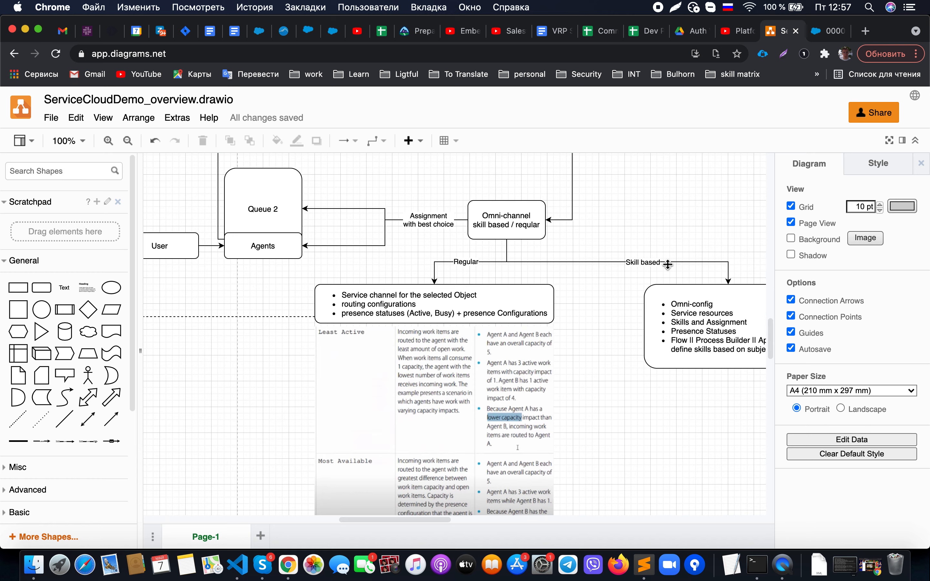
scroll(669, 269, left, 8)
scroll(668, 263, left, 3)
scroll(668, 263, up, 4)
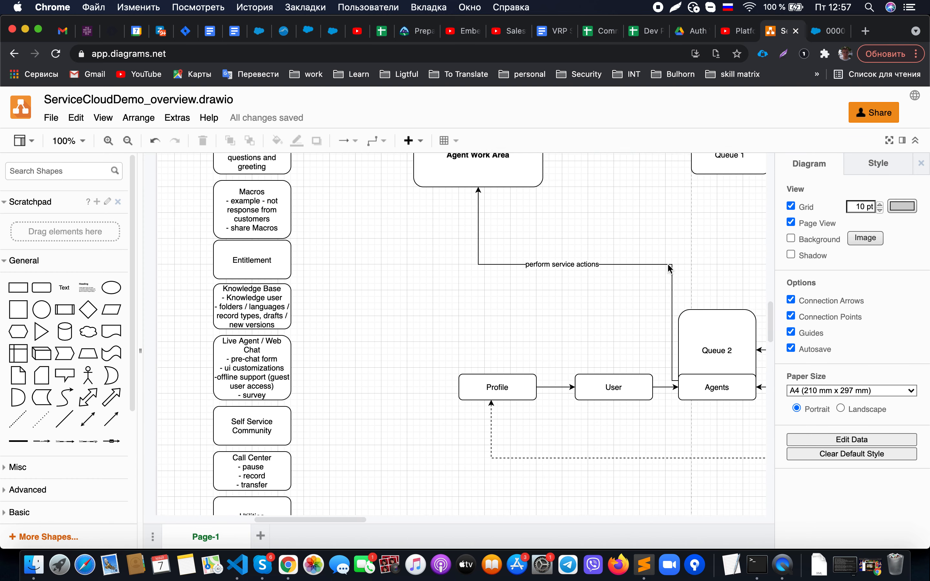
scroll(667, 263, right, 3)
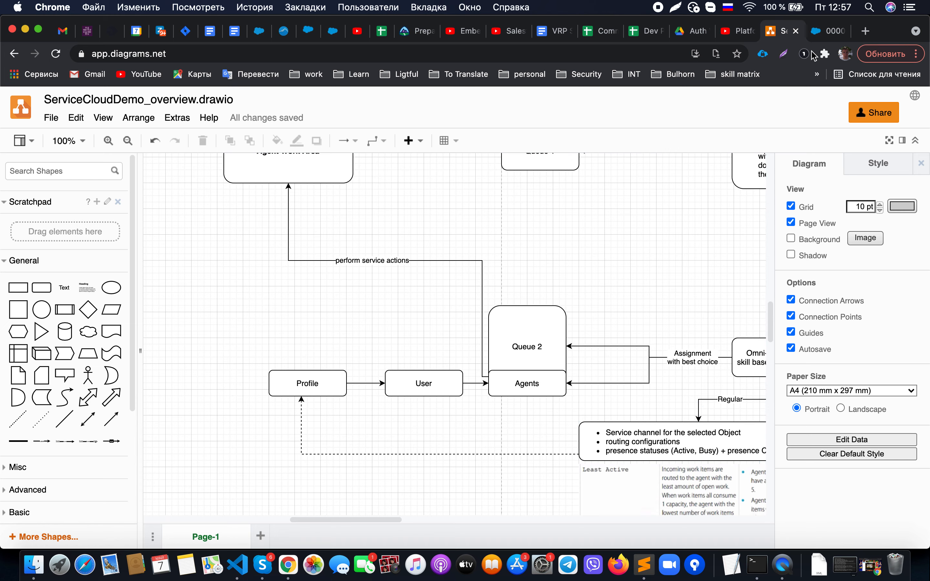
click(825, 36)
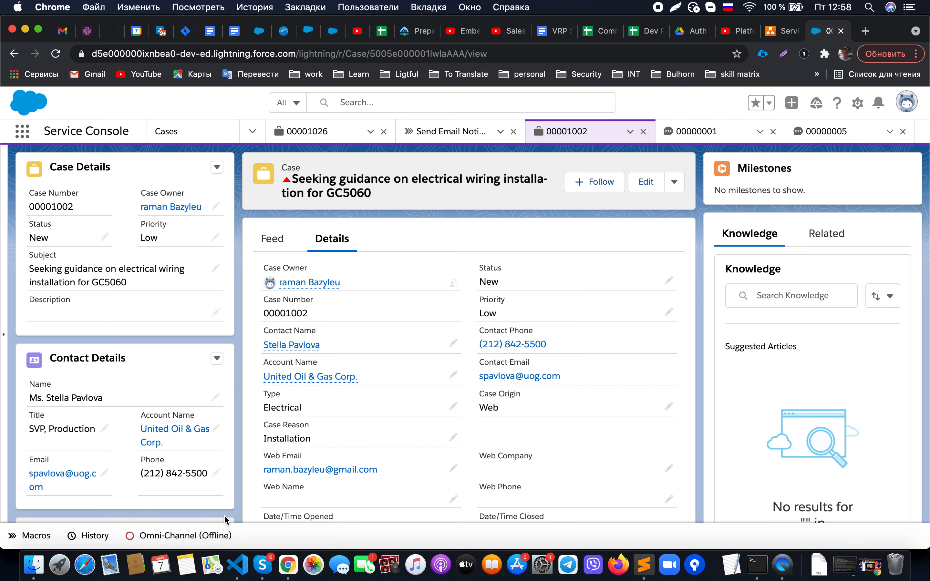
- Set Omni-Channel presence to Available - Chat, then change it to On Break
click(220, 533)
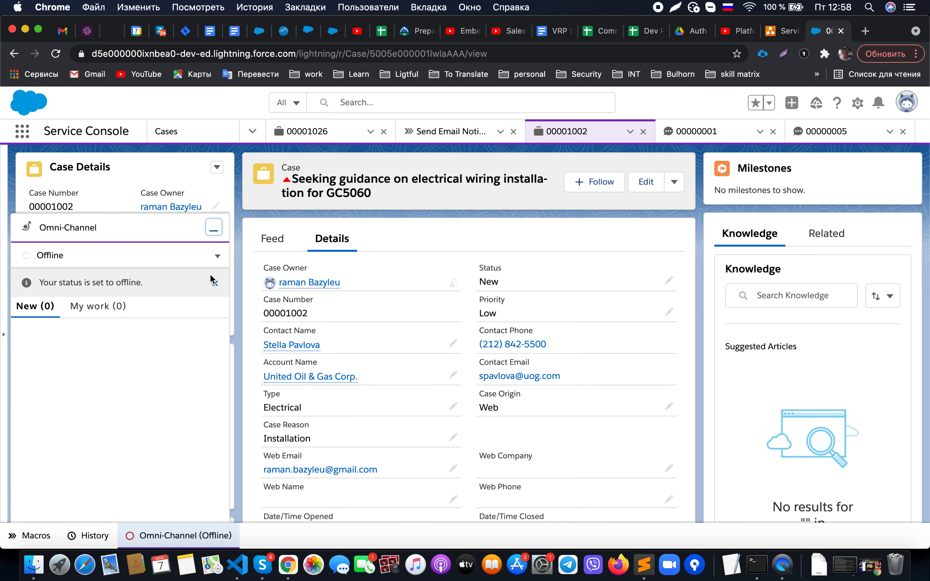
click(216, 256)
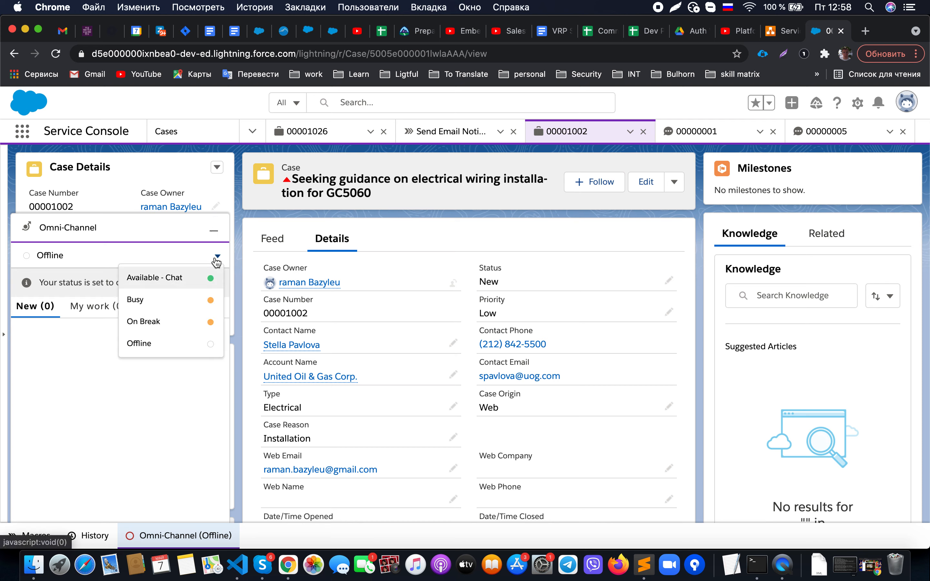
click(194, 277)
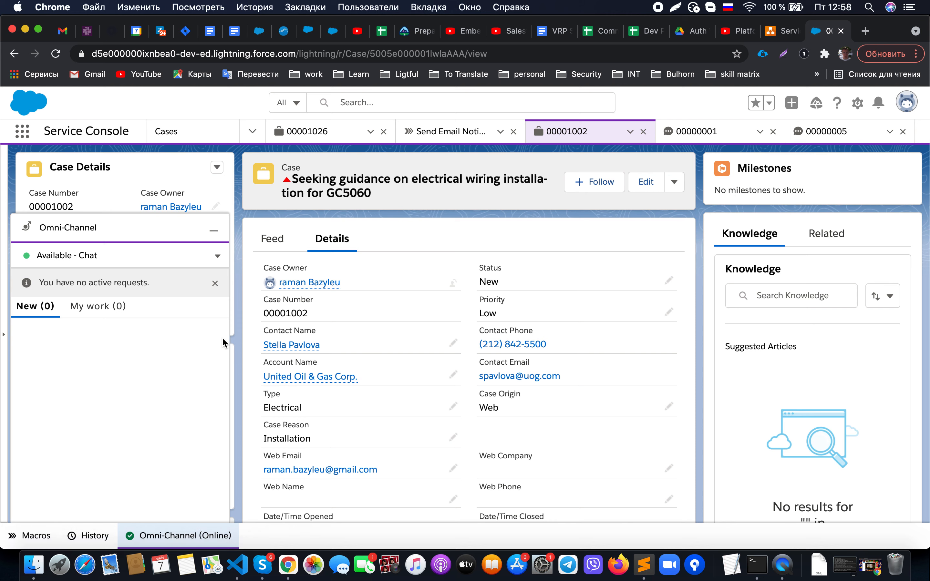
click(218, 256)
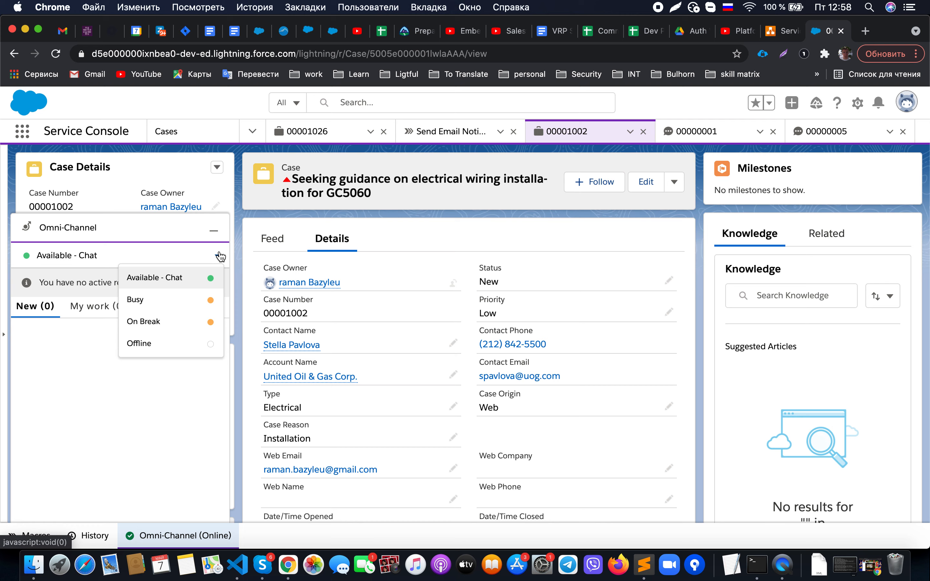
click(165, 323)
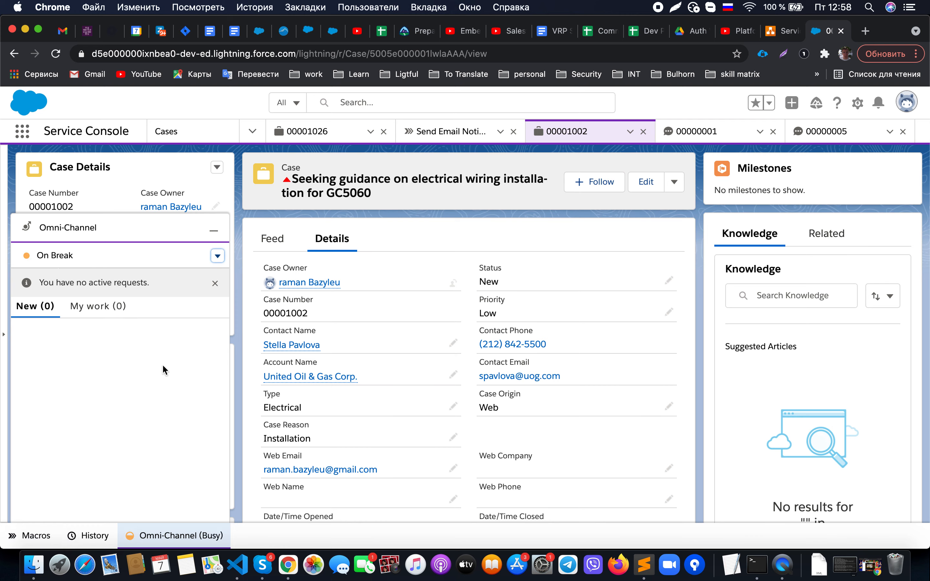
click(783, 31)
- Scroll the overview diagram to review the Service Console, Omni channel, Quick Text and Macros boxes
scroll(294, 245, left, 8)
scroll(293, 245, up, 5)
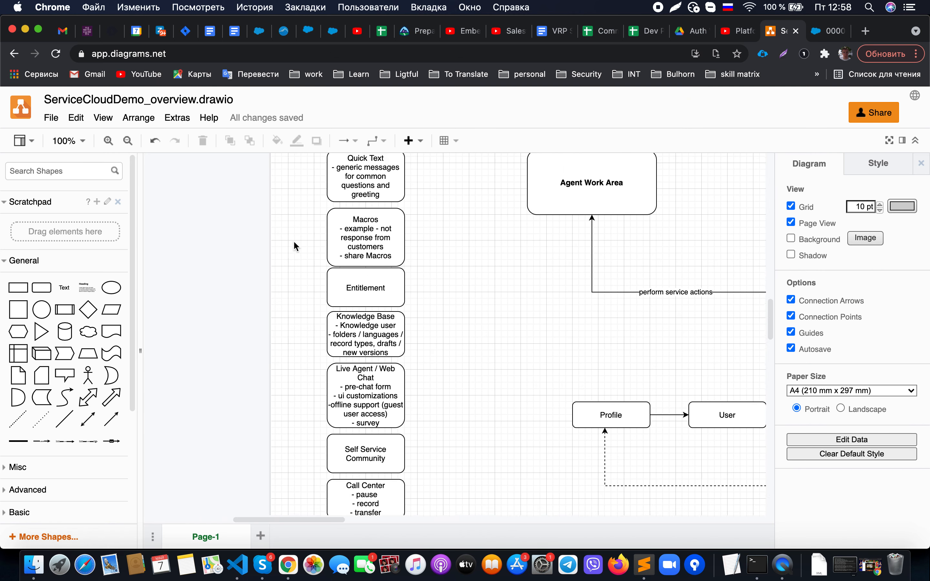
scroll(293, 245, down, 1)
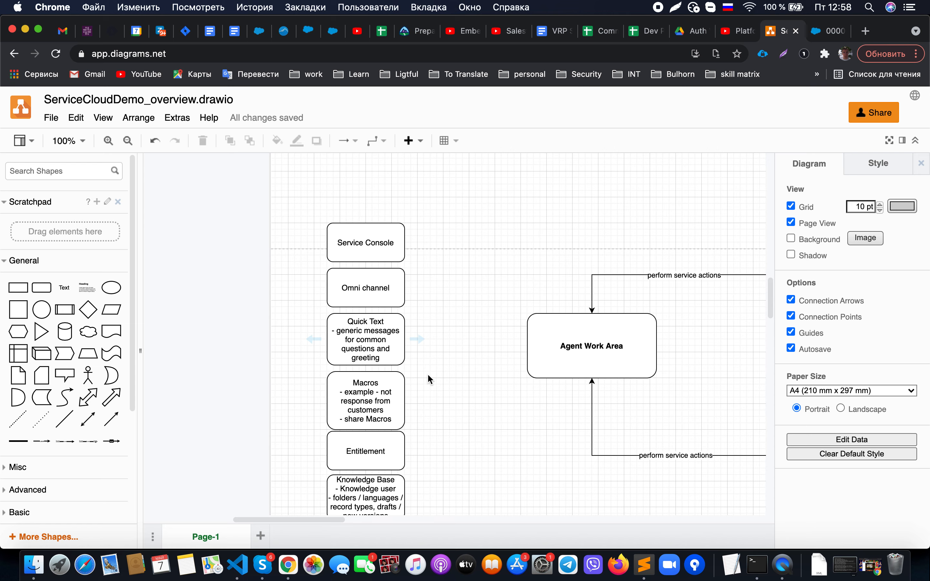
- Show case 00001002's feed with the empty 'RE: test escalation Email' reply composer
click(814, 34)
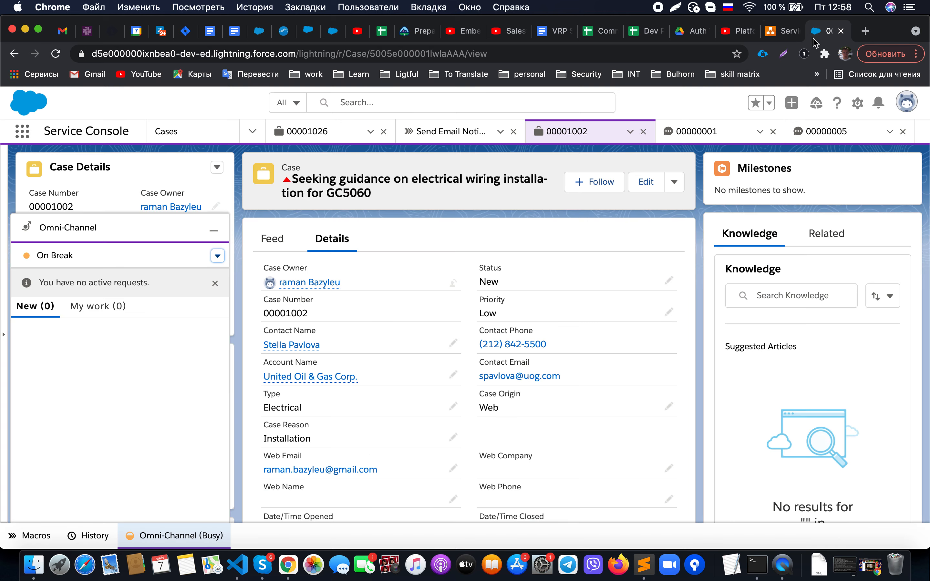
click(776, 30)
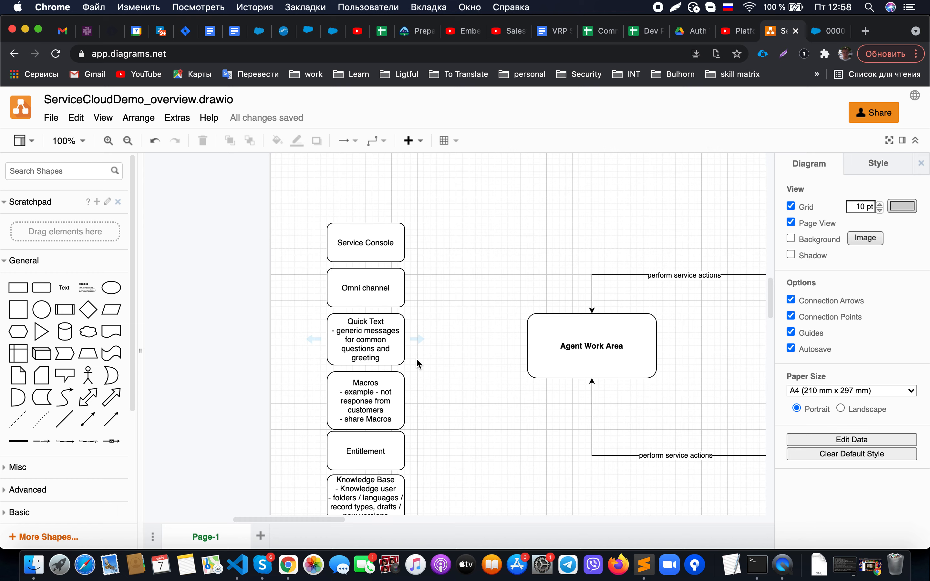
click(819, 35)
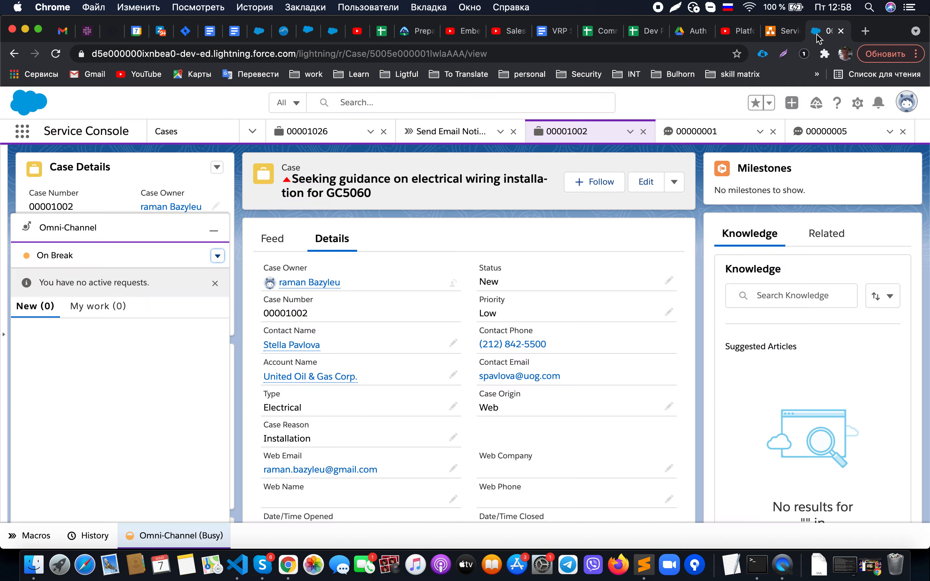
click(271, 239)
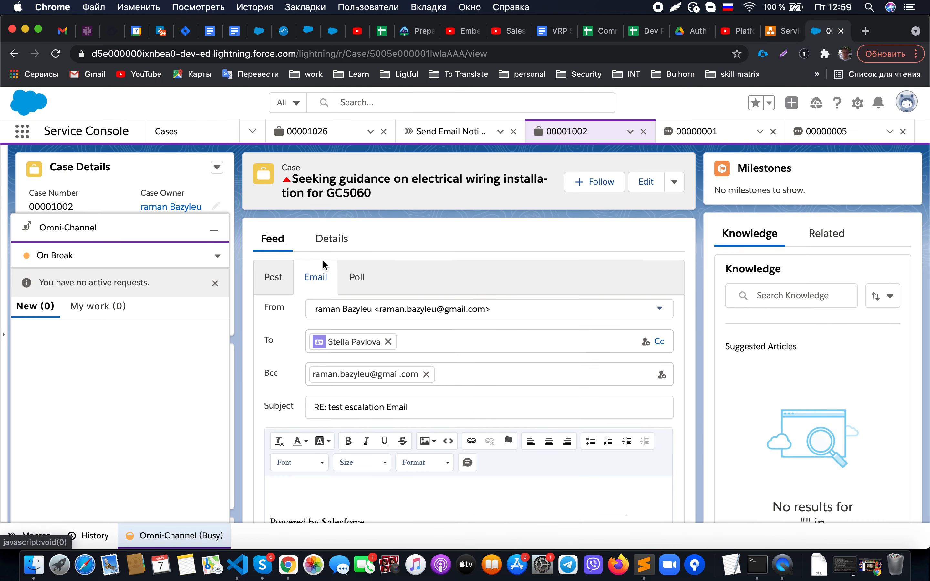
scroll(471, 430, down, 3)
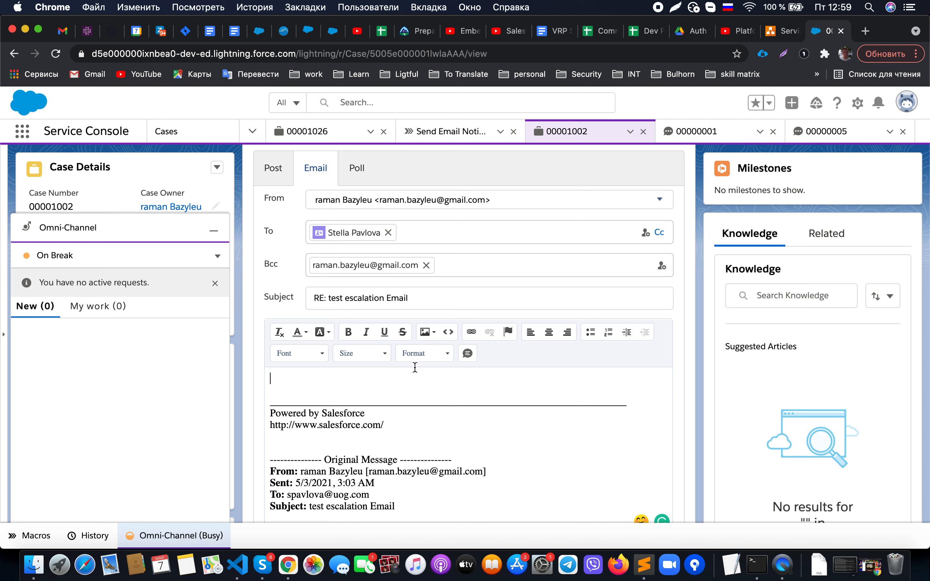
- Insert the Solar Panel Apology and Resolution quick texts into the email body
click(469, 354)
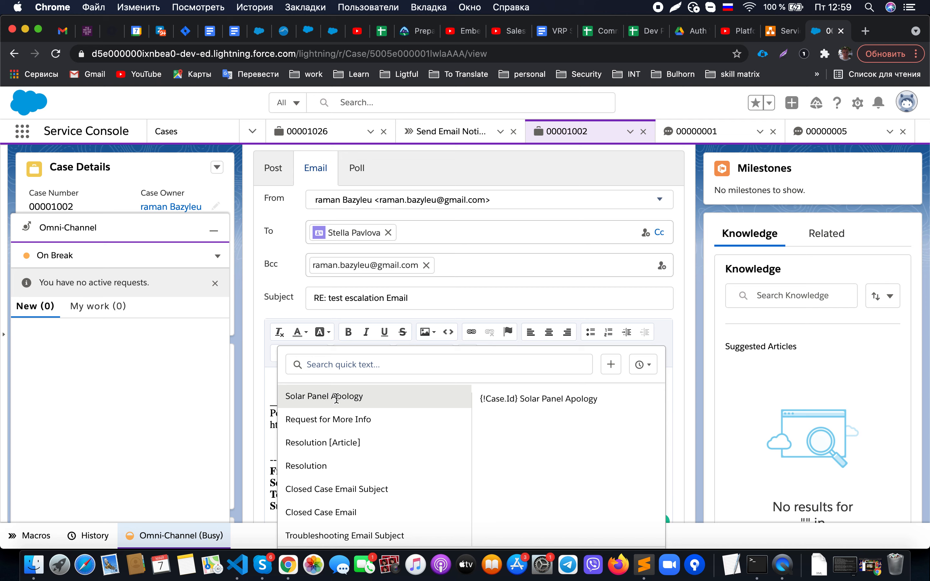
click(336, 397)
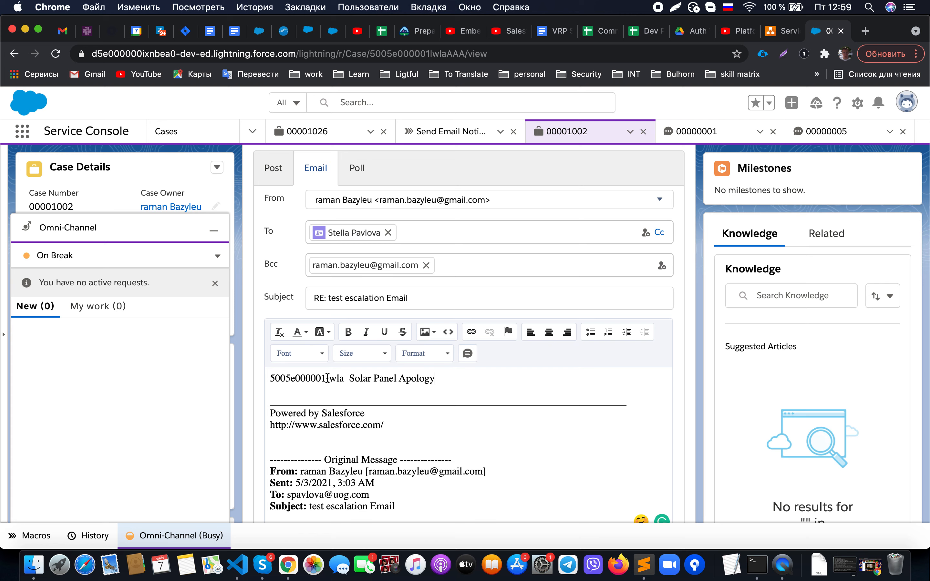
click(468, 354)
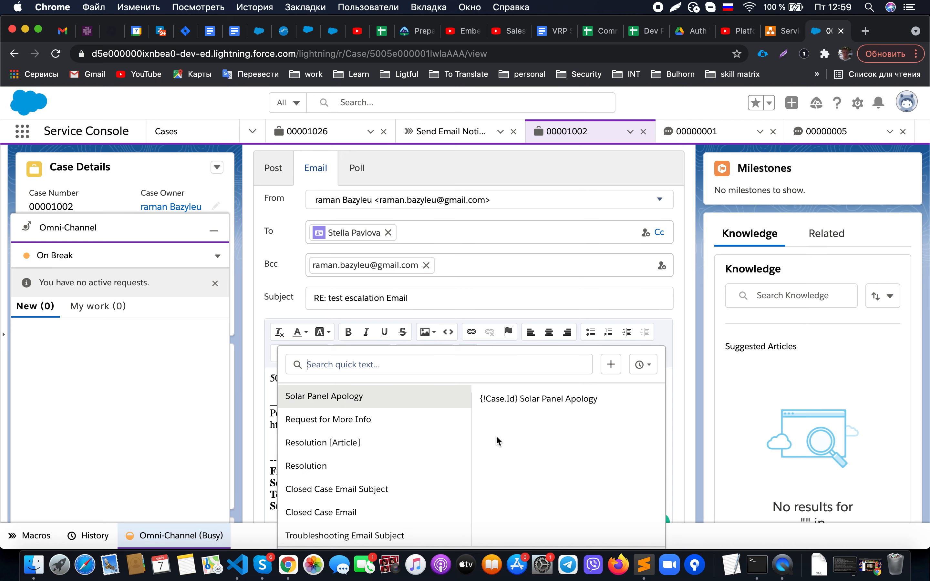
scroll(397, 463, down, 1)
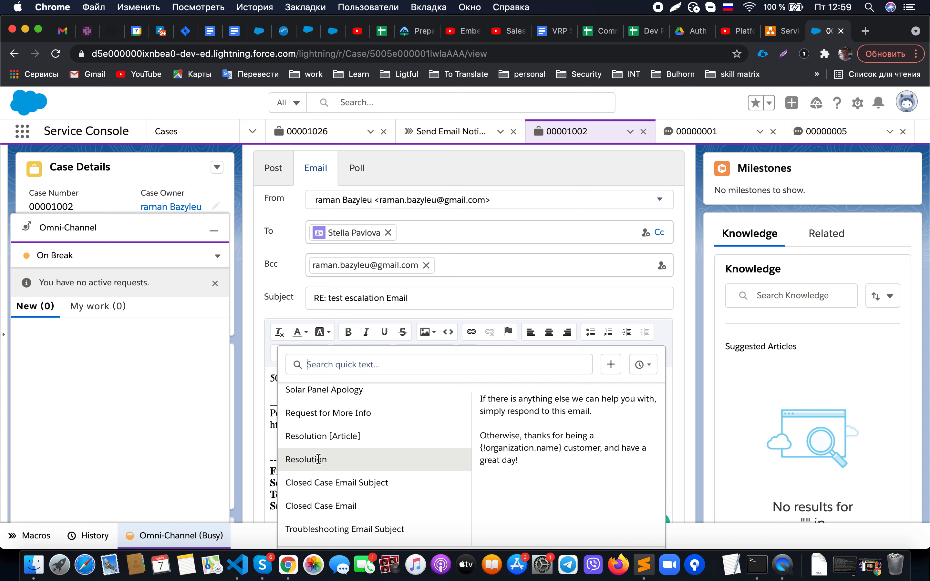
click(320, 461)
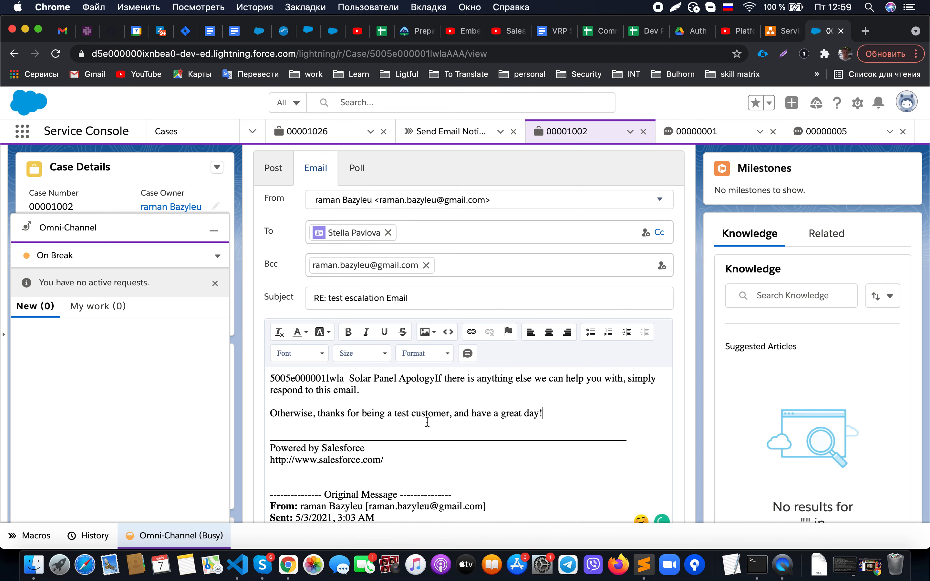
- Start a new body line after 'have a great day!'
click(345, 379)
drag(345, 379, 270, 379)
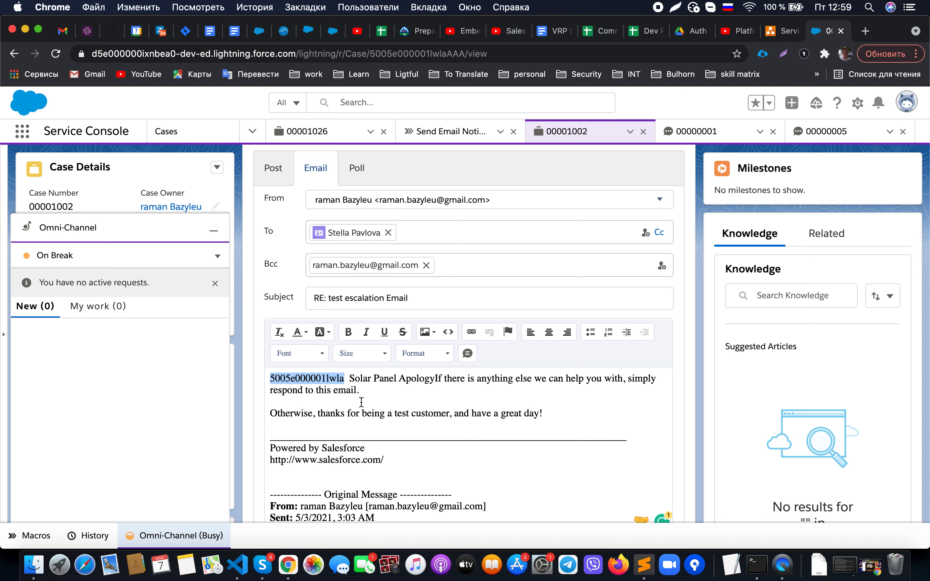
click(412, 412)
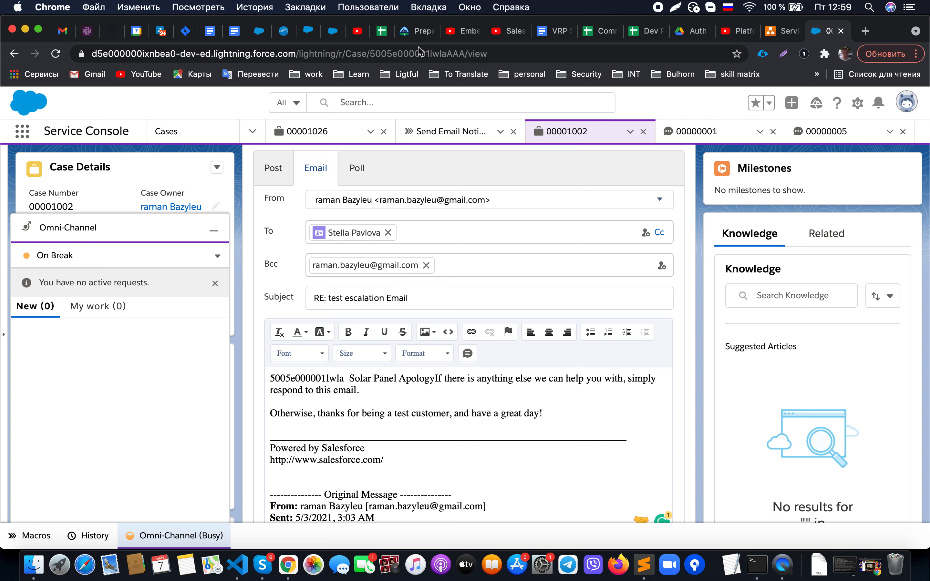
click(577, 414)
key(Return)
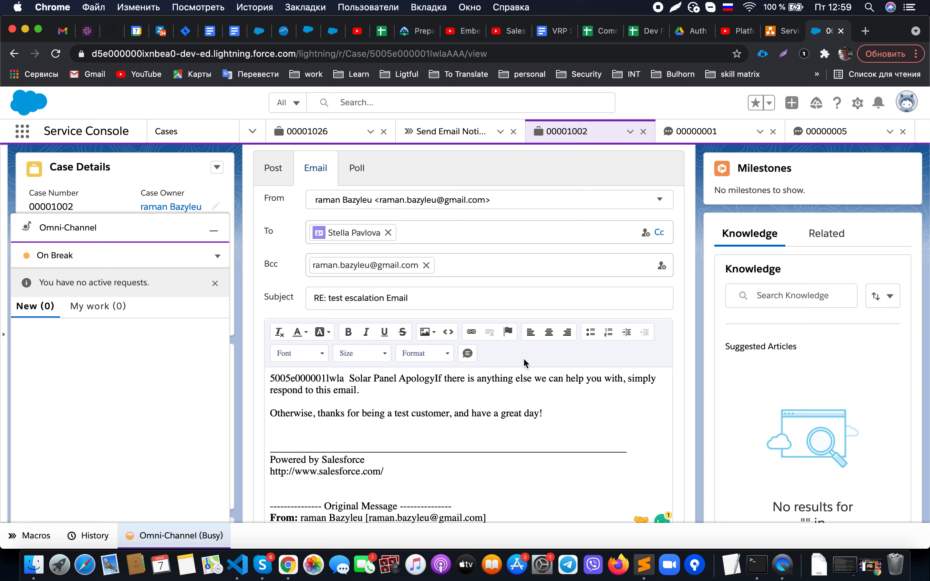
- Insert the Troubleshooting Email quick text and review the From, To and Subject fields
click(468, 353)
scroll(402, 432, down, 2)
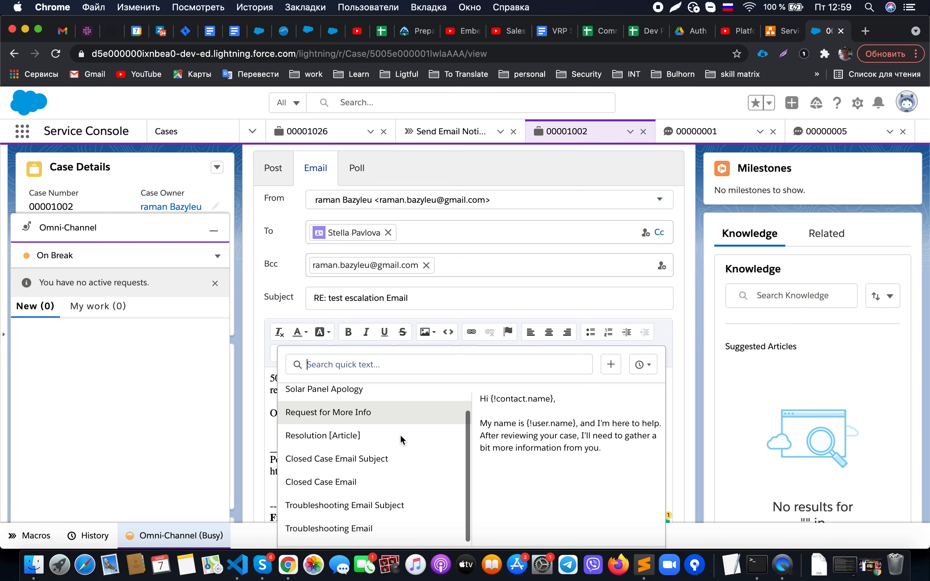
click(352, 529)
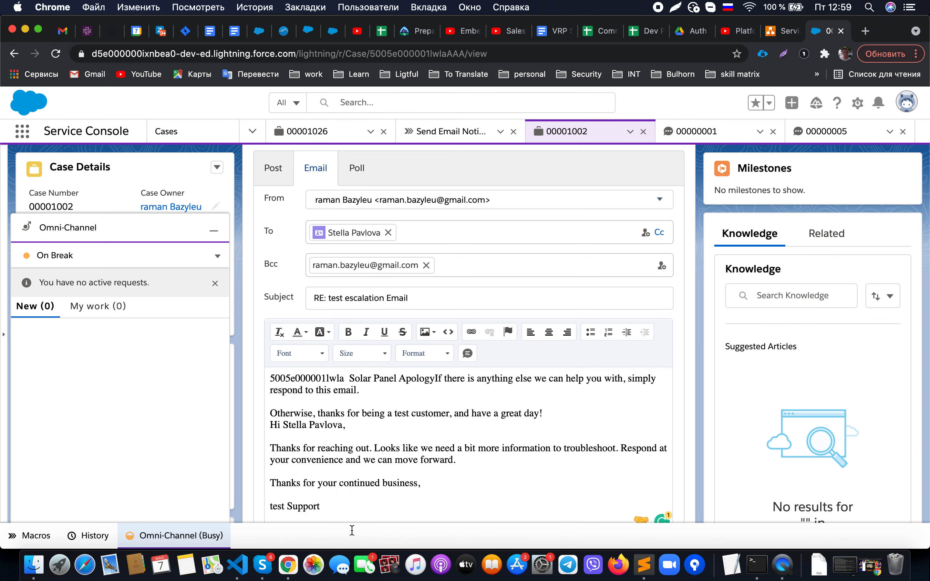
scroll(380, 494, down, 3)
scroll(380, 497, up, 3)
scroll(376, 409, up, 1)
scroll(376, 409, down, 3)
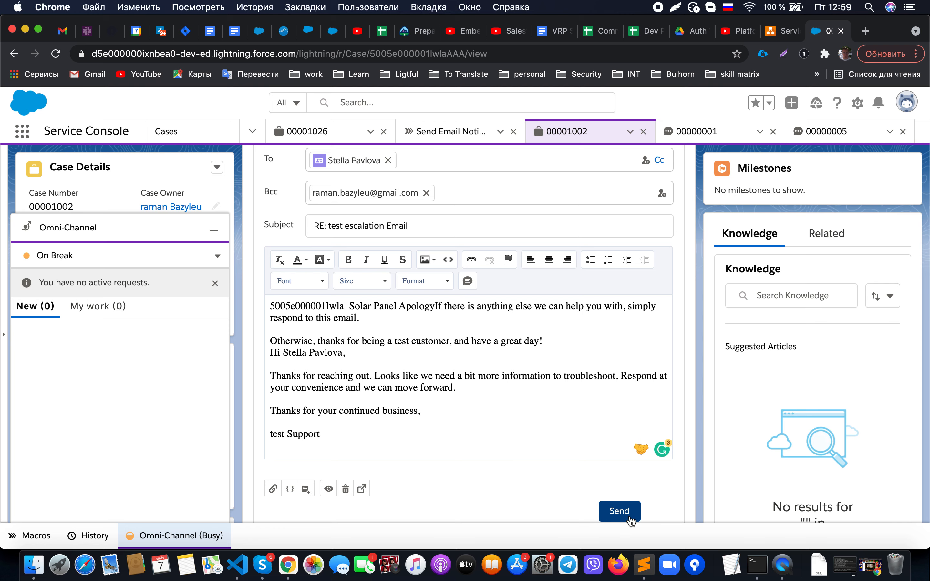
scroll(402, 384, up, 1)
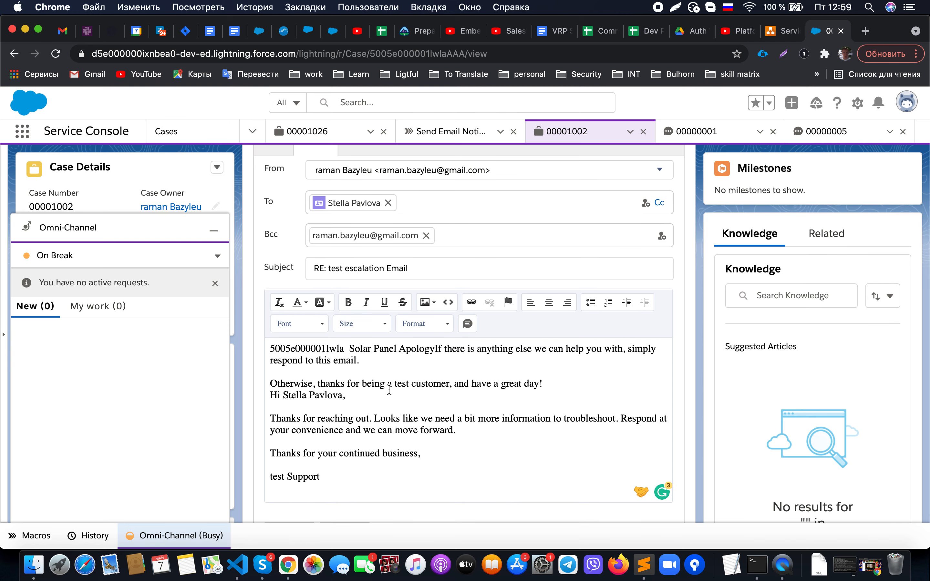
scroll(388, 303, up, 1)
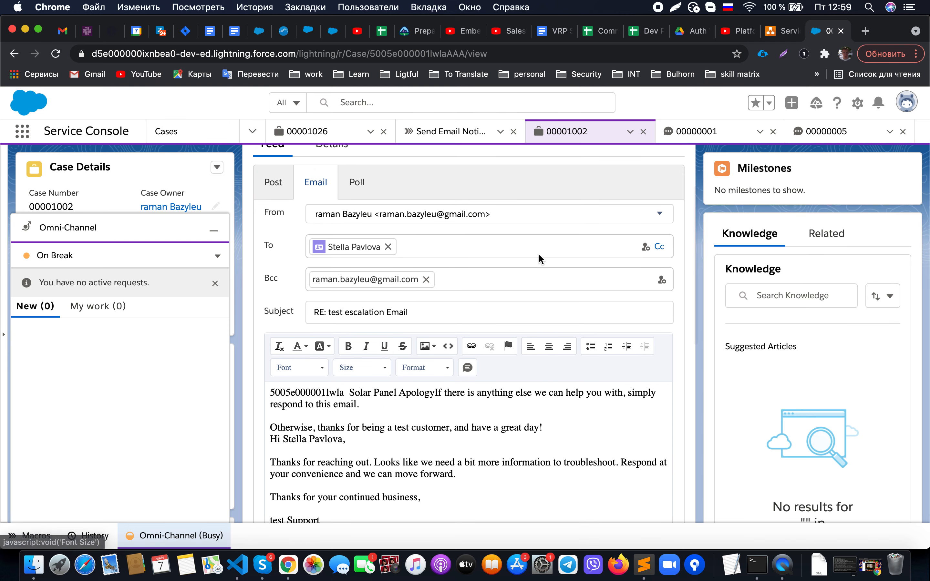
click(782, 32)
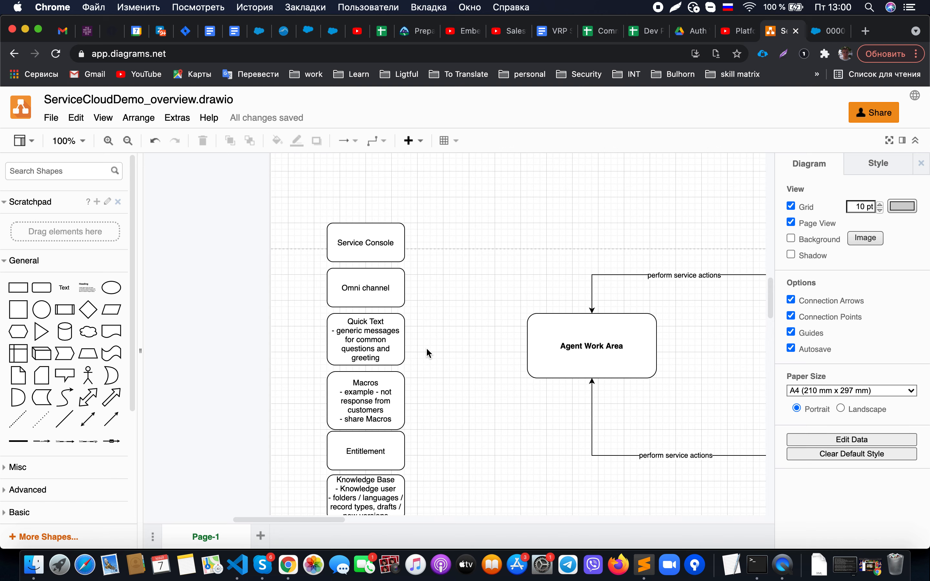
scroll(427, 352, down, 3)
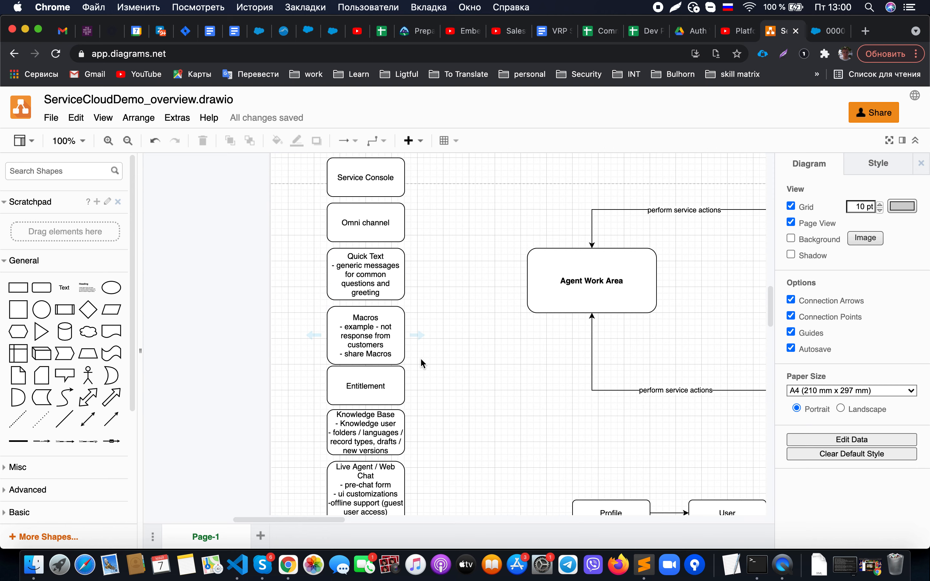
scroll(420, 360, down, 2)
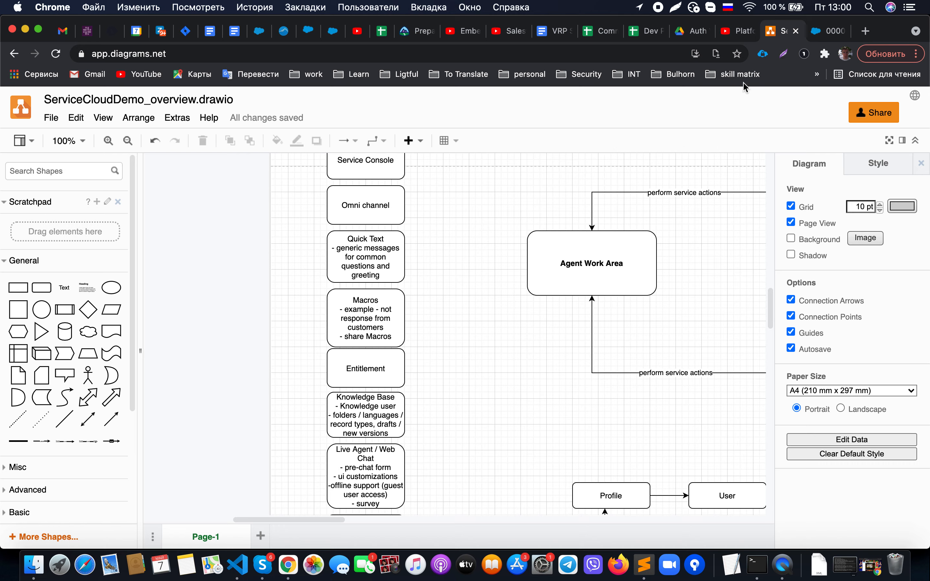
- Run the Close Case macro on case 00001002; its status update step fails
click(823, 34)
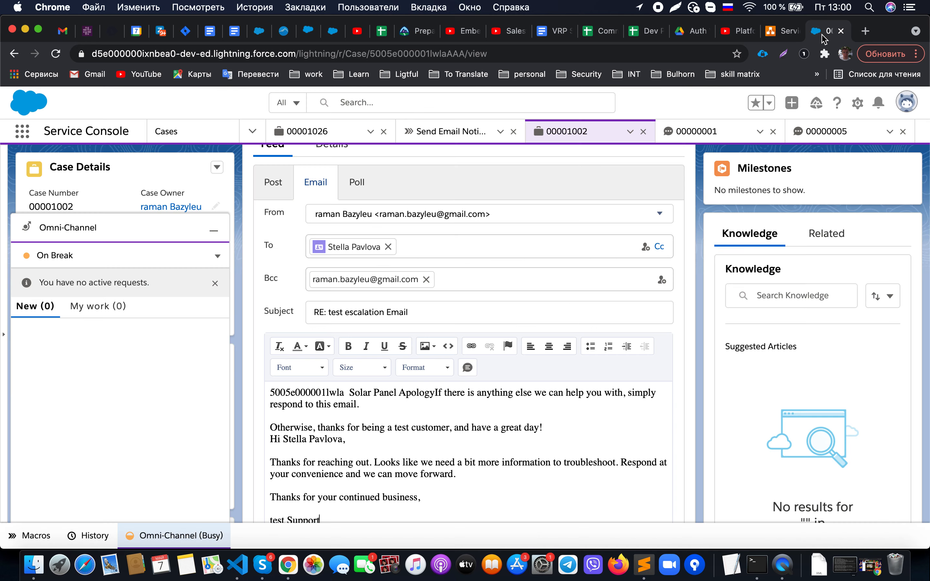
click(33, 536)
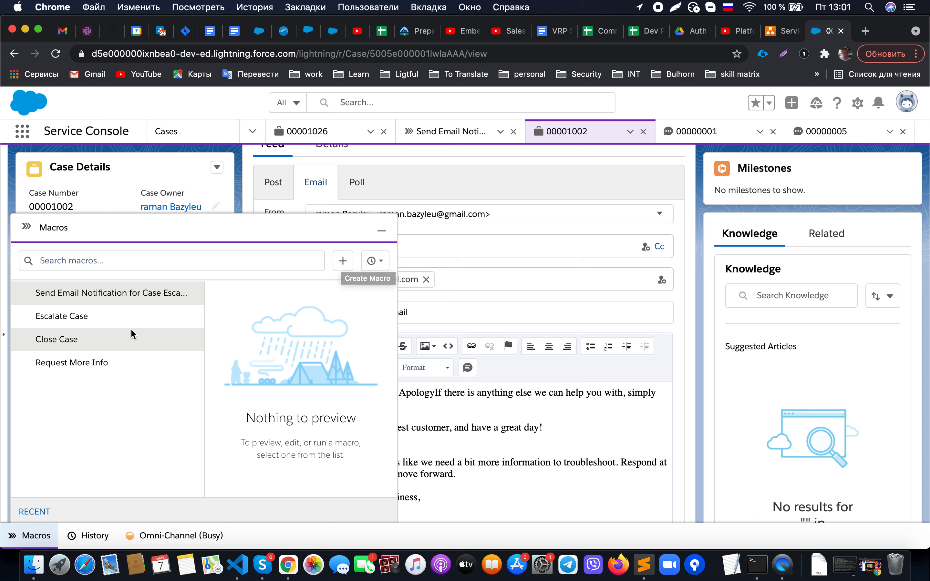
click(104, 339)
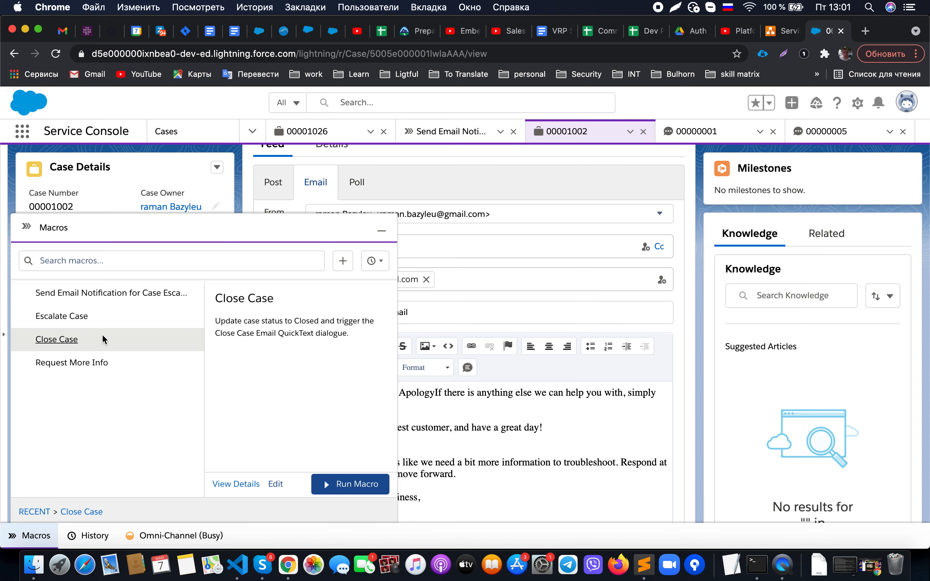
click(334, 484)
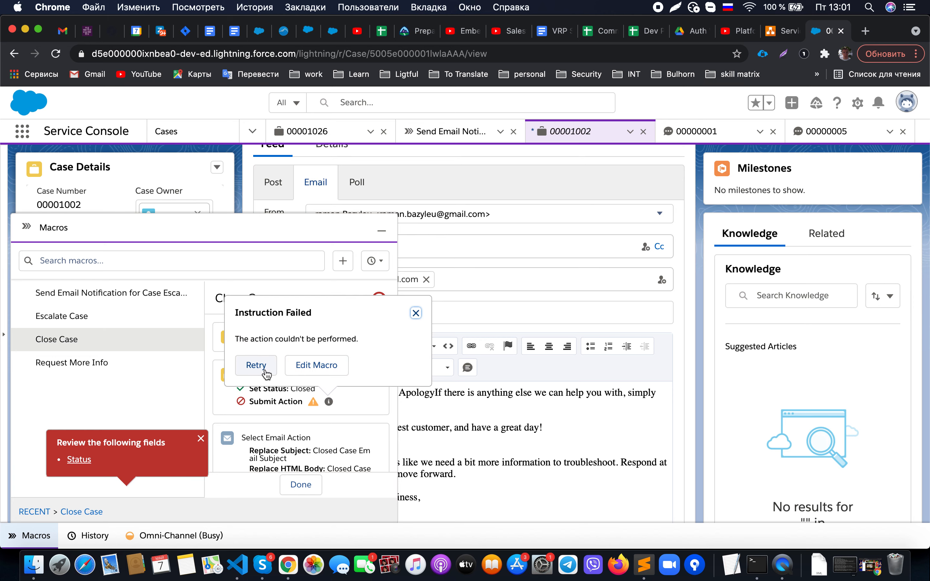
click(263, 372)
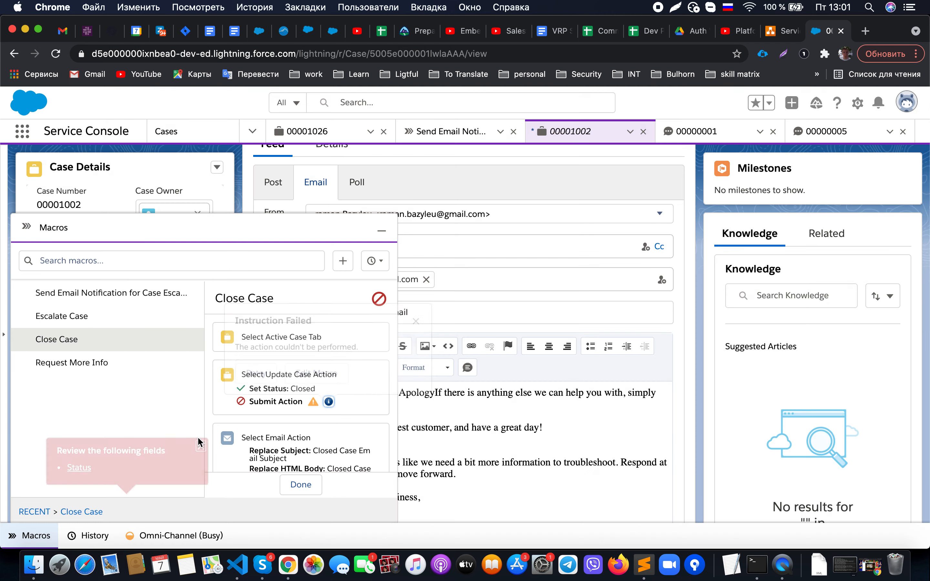
click(301, 484)
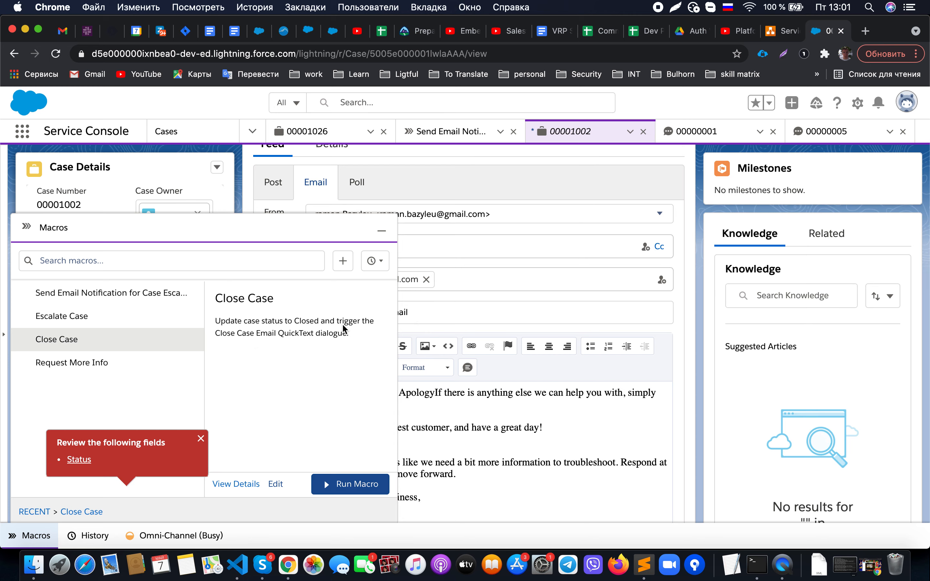
- Run the Send Email Notification for Case Escalation macro on the case
click(93, 300)
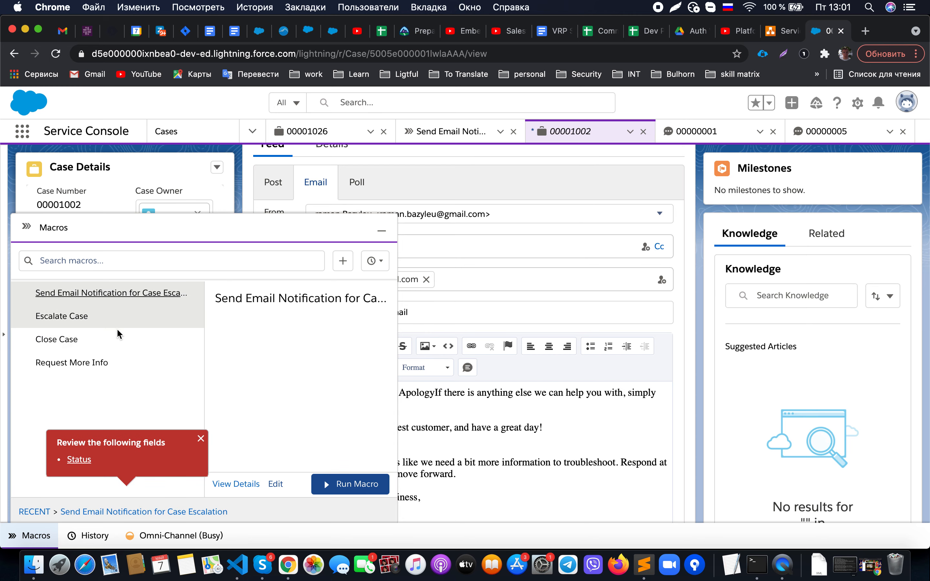
click(200, 439)
click(352, 485)
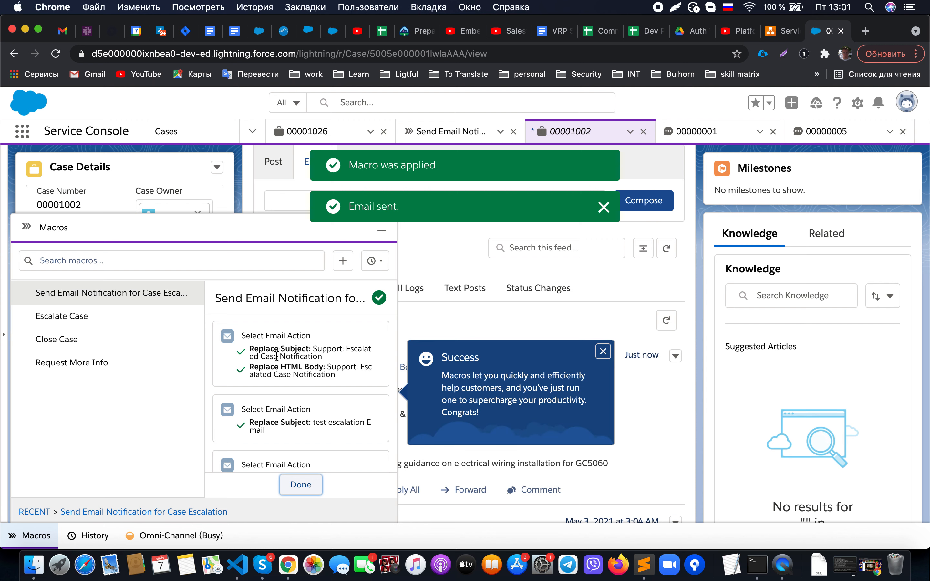
scroll(323, 371, up, 2)
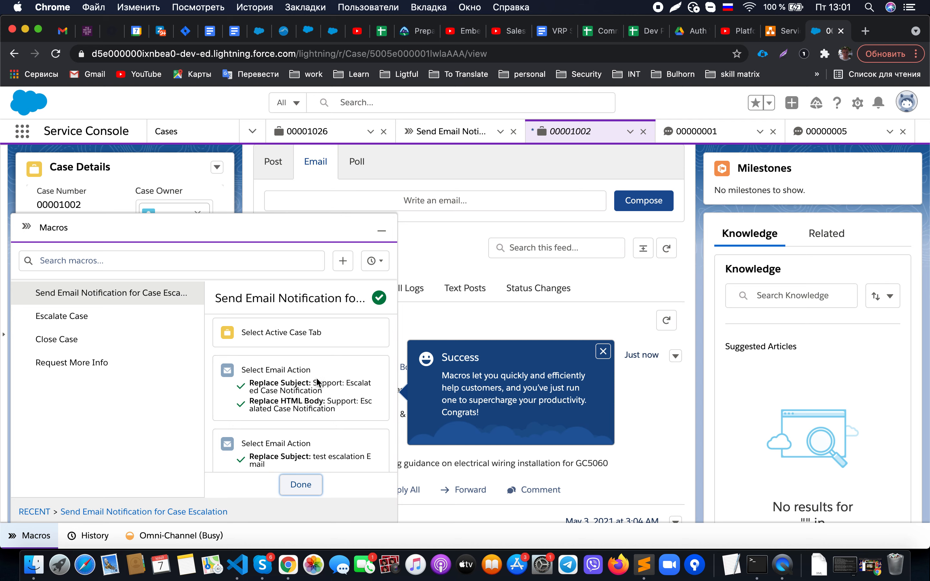
scroll(315, 377, down, 3)
scroll(316, 377, down, 1)
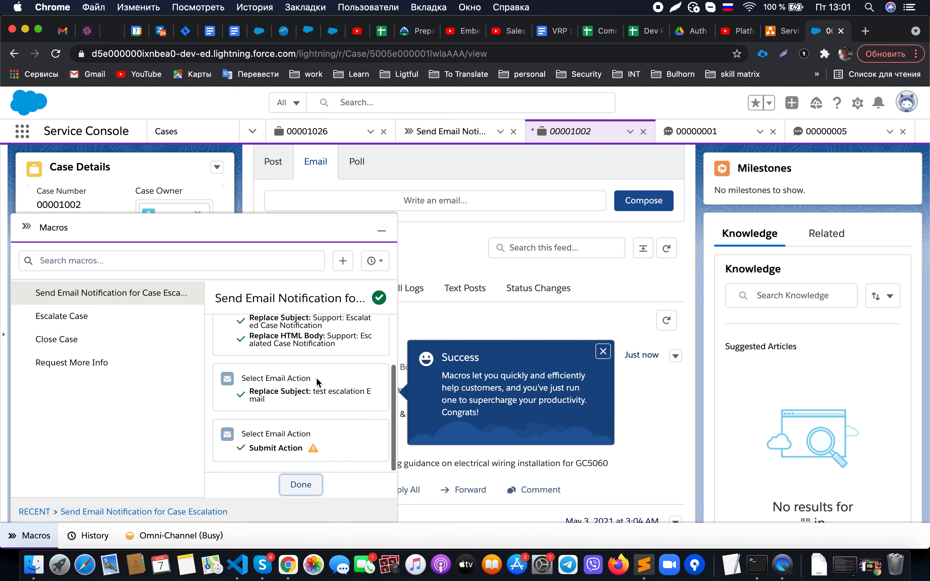
click(303, 487)
click(381, 230)
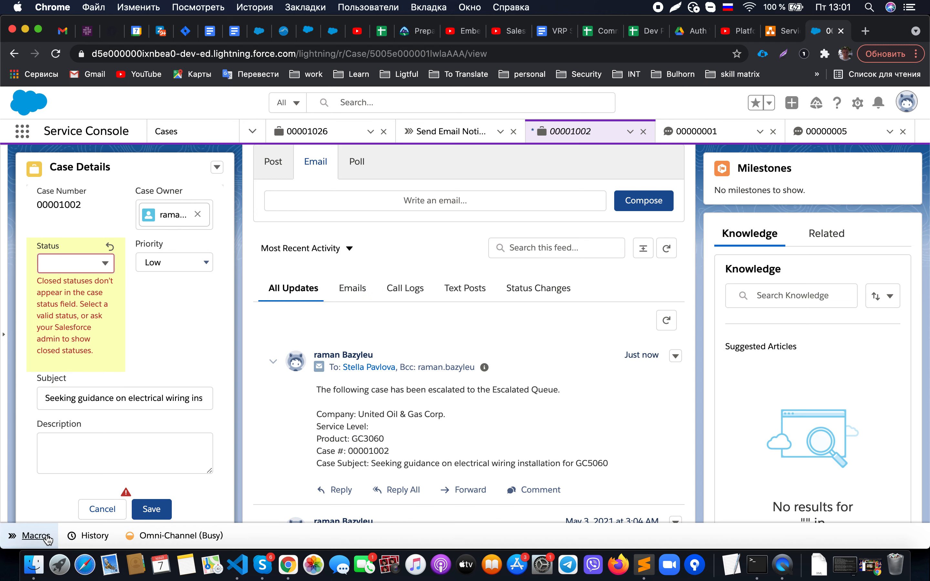
click(31, 536)
- Create and save a macro named 'Test Macro', then open its instruction editor
click(342, 261)
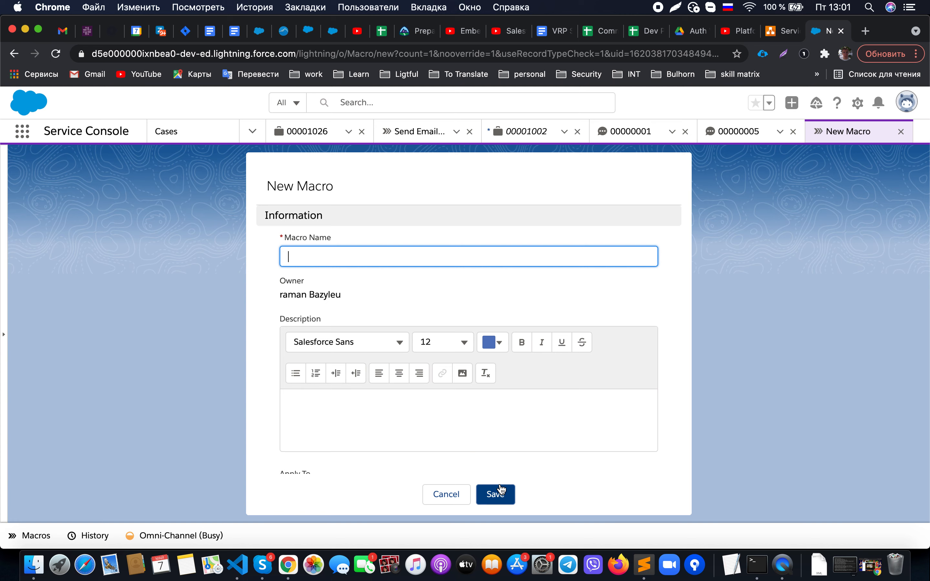
text(Еуы)
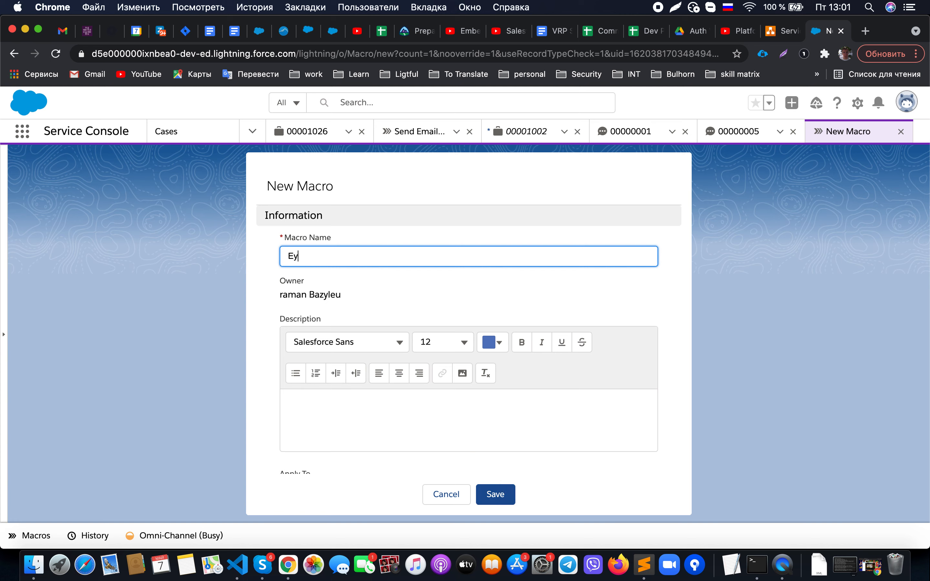
key(ctrl+space)
text(Test Macro)
click(492, 494)
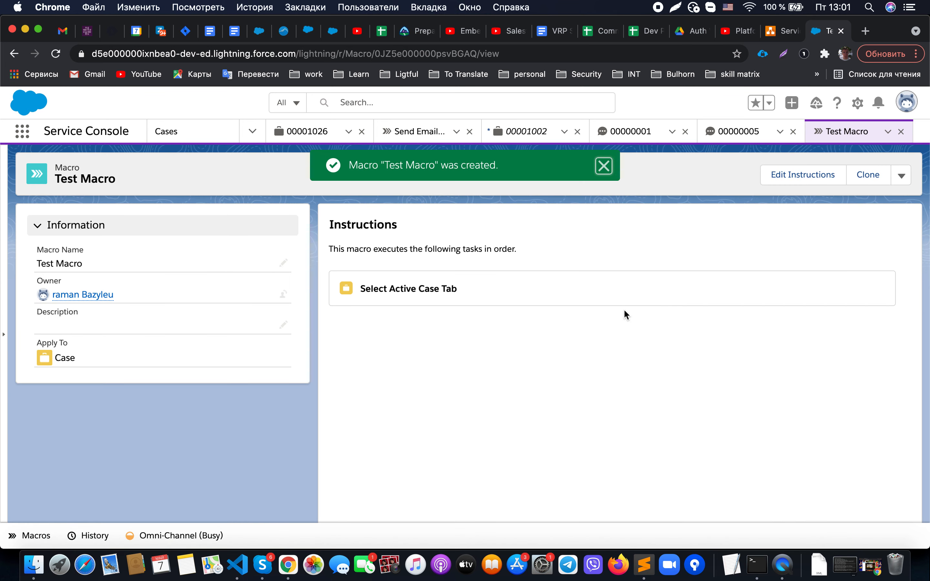
click(807, 177)
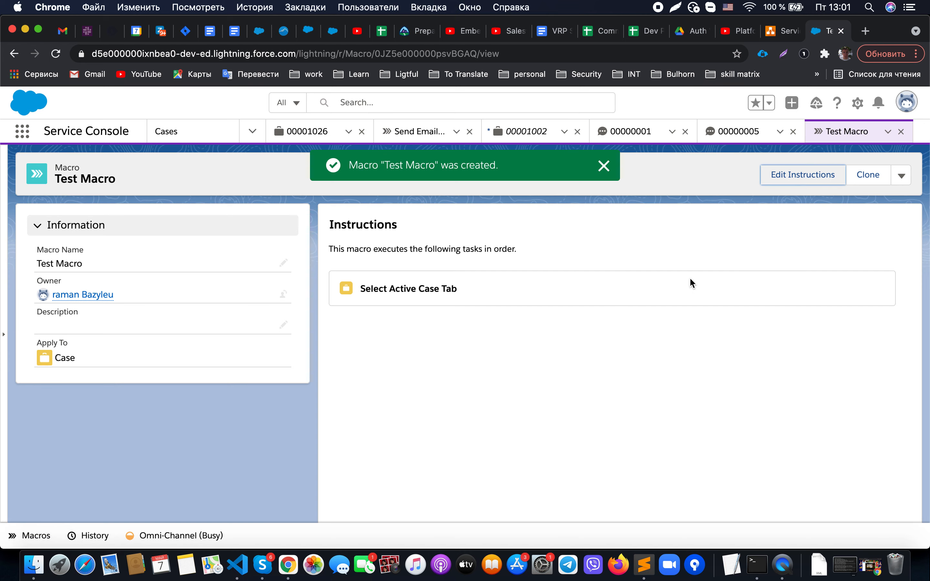